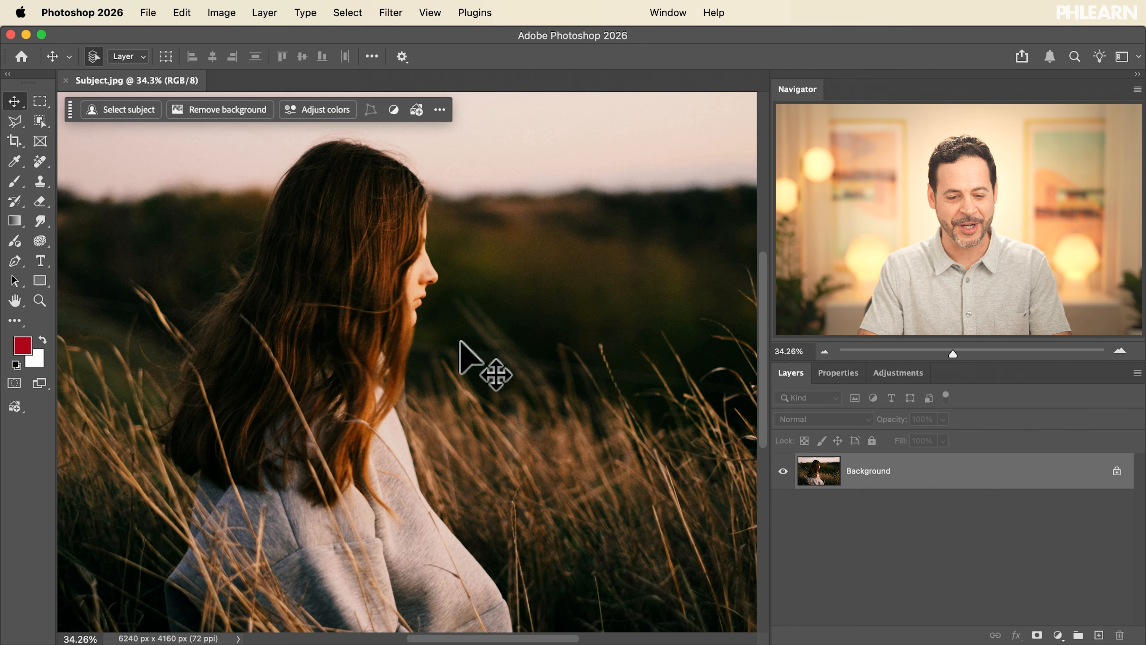
Place Color.jpg from the Sample Images folder into the portrait document and scale it to 214% so it covers the canvas
key(super+Tab)
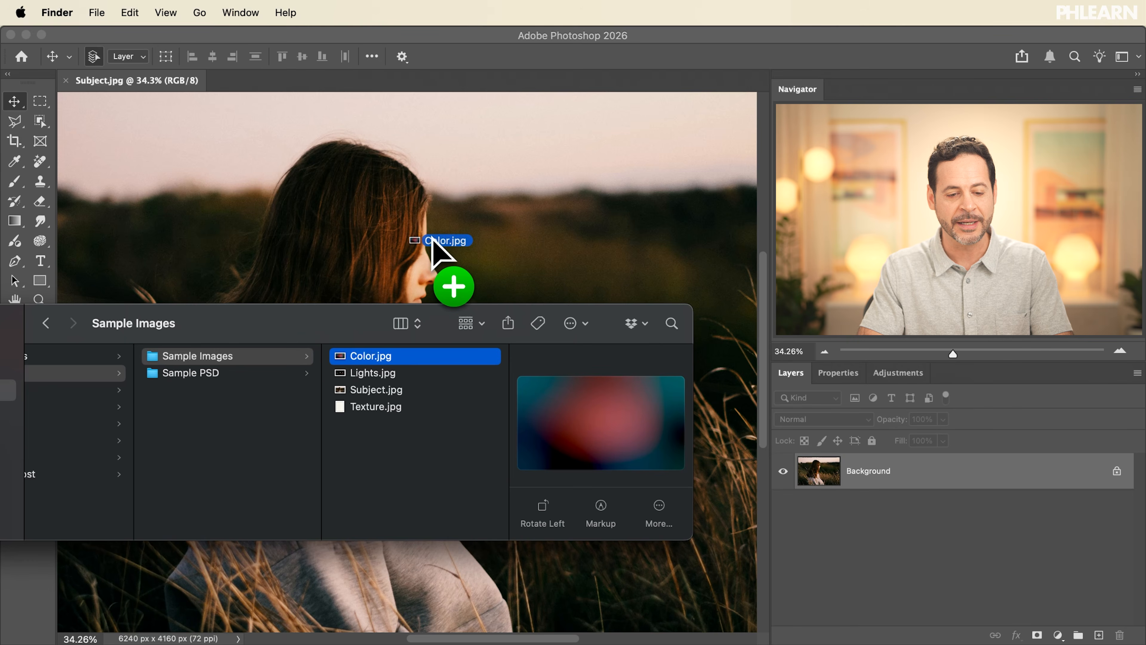
drag(432, 240, 434, 252)
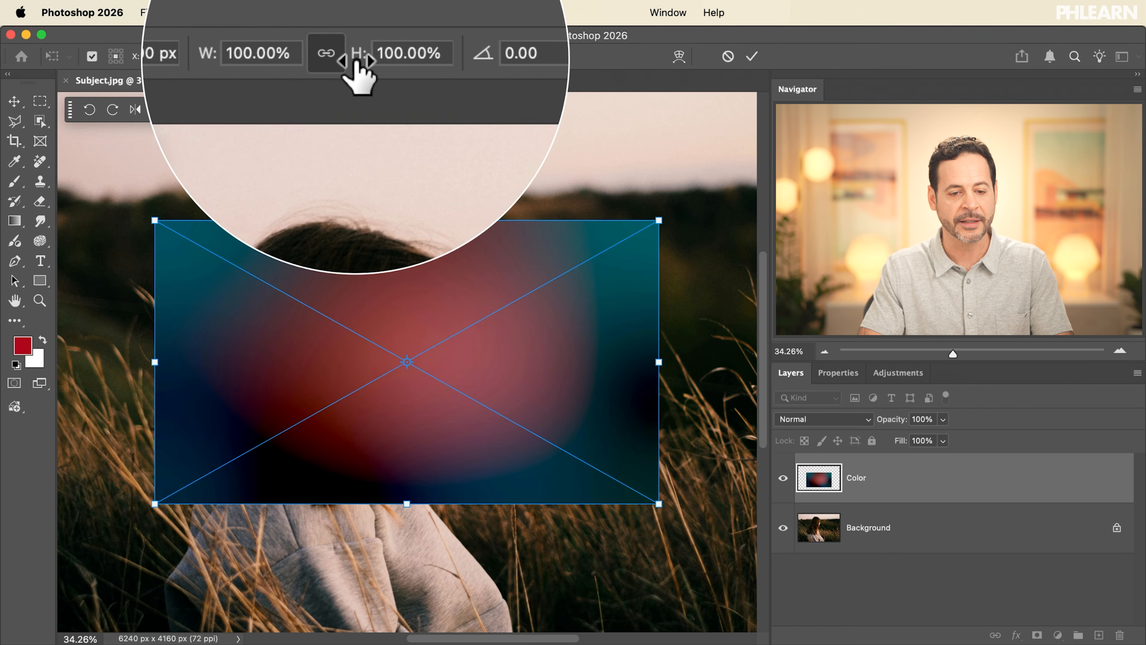
drag(356, 56, 427, 64)
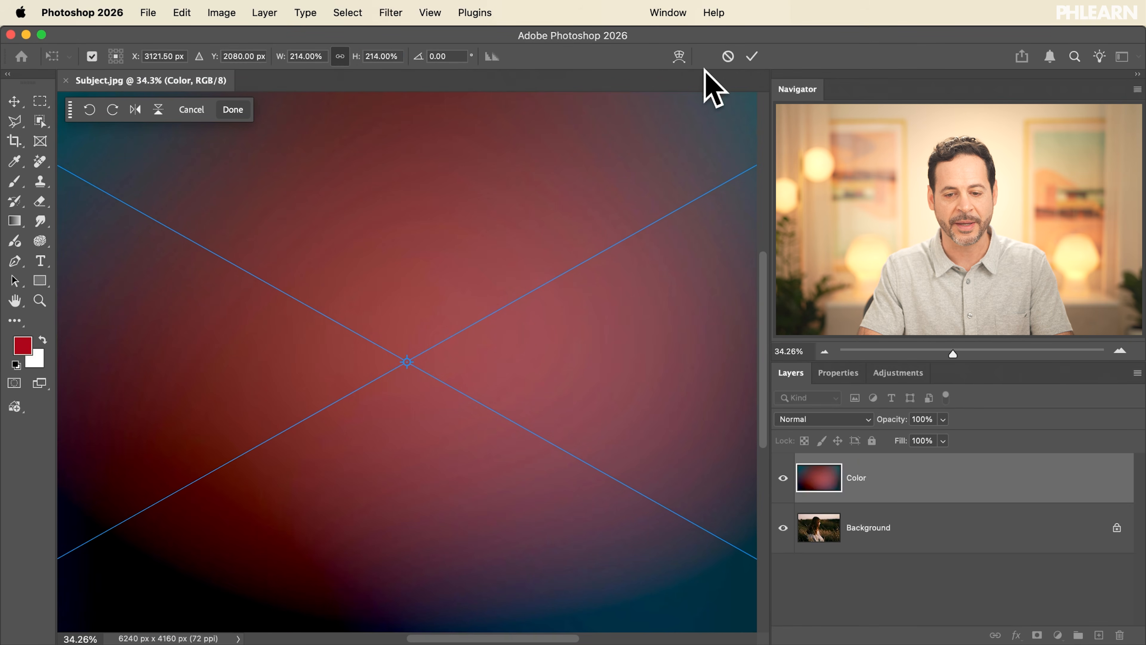
click(750, 63)
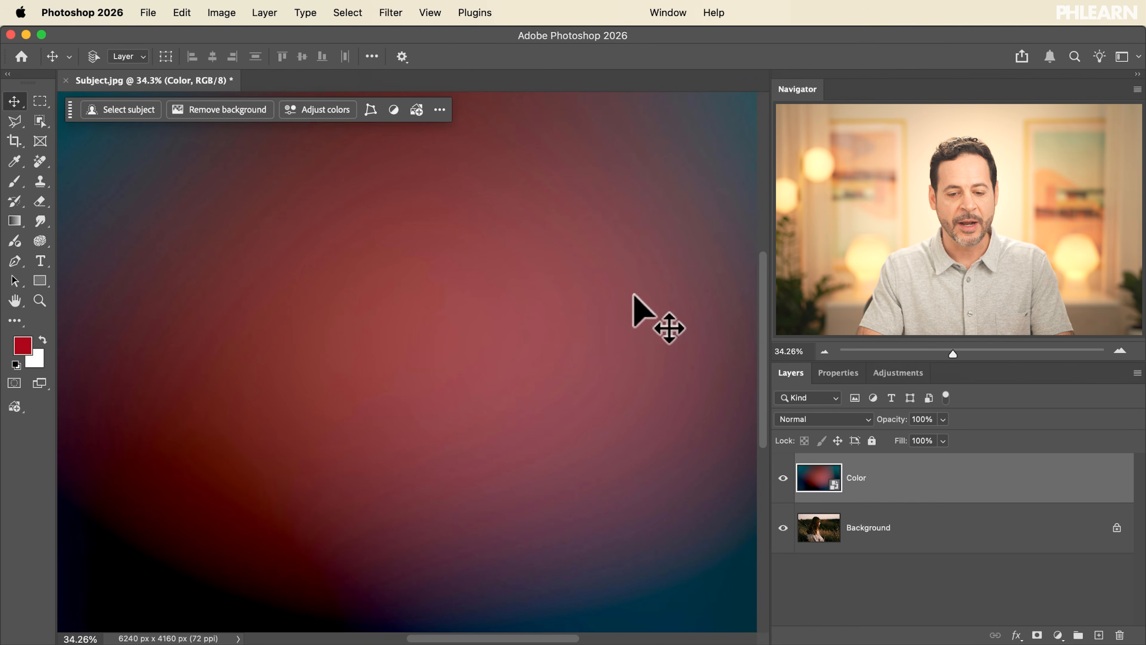
Preview the darkening and lightening blend modes on the Color layer and set it to Lighten
key(super+0)
scroll(614, 308, up, 1)
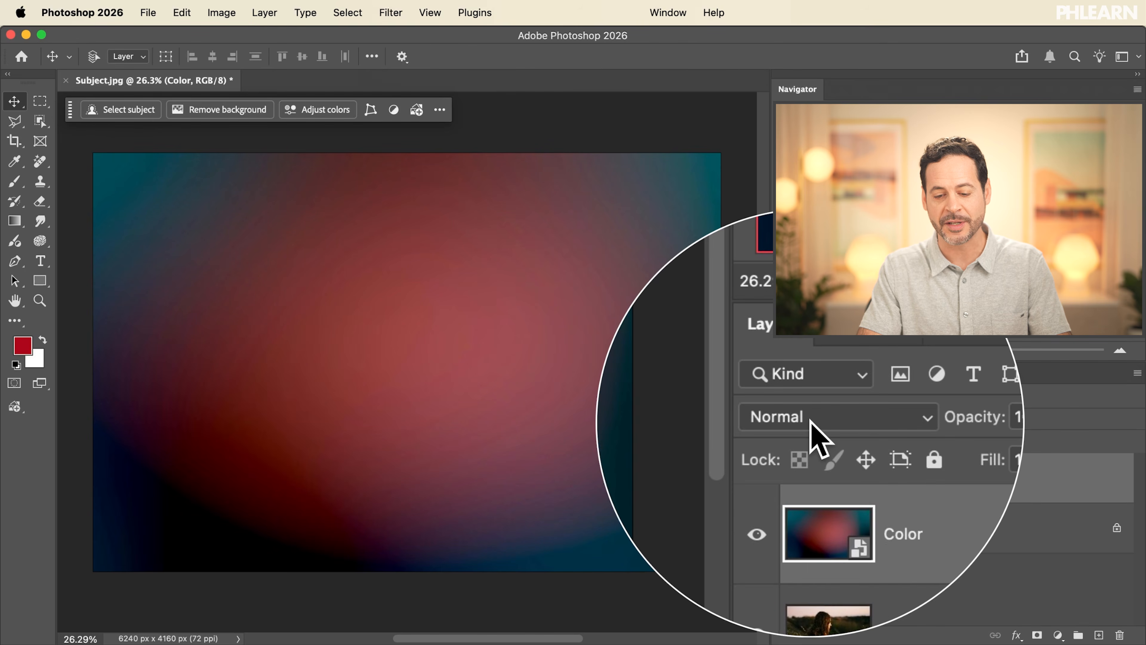
click(812, 422)
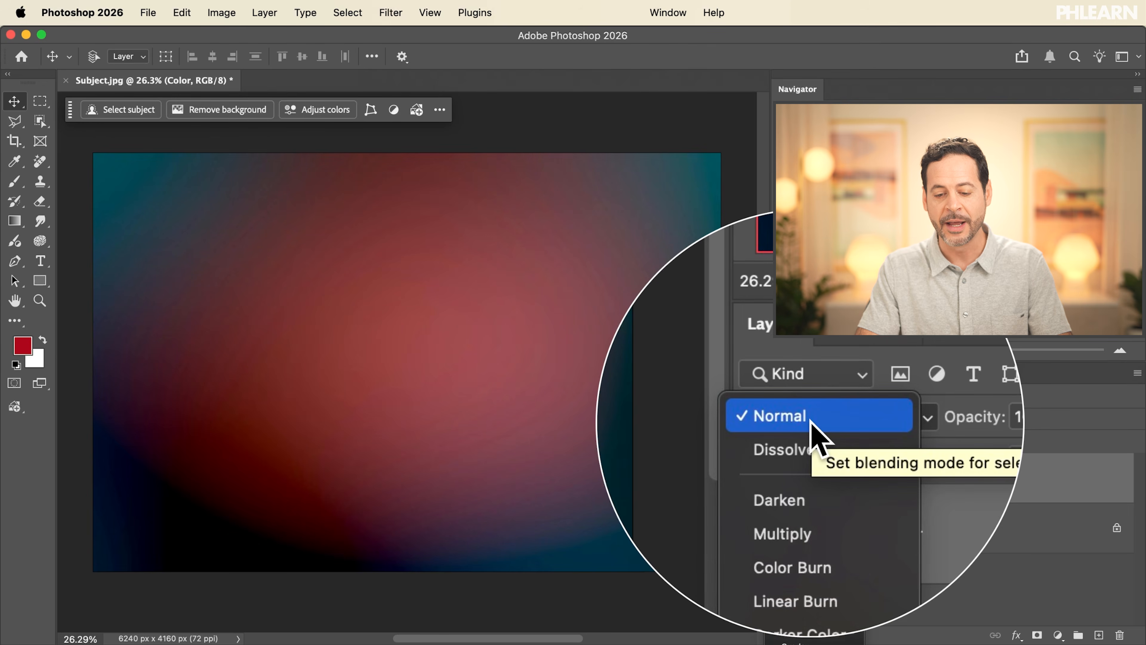
key(Down)
key(Down)
key(Down)
key(Down)
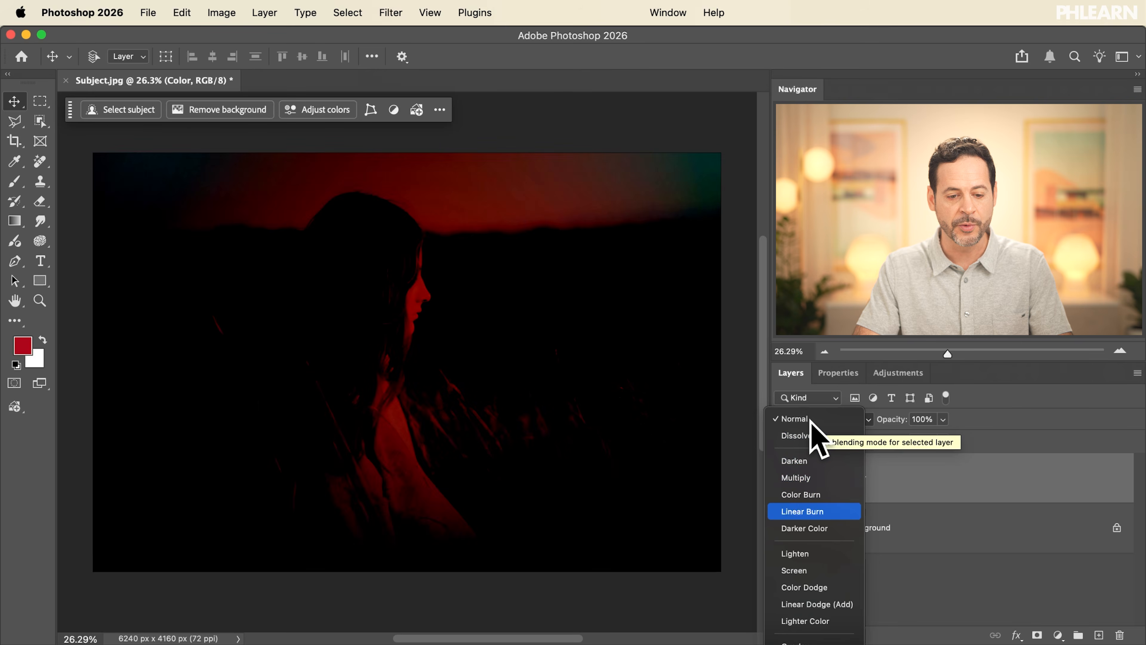
key(Down)
key(Down)
key(Down)
key(Down)
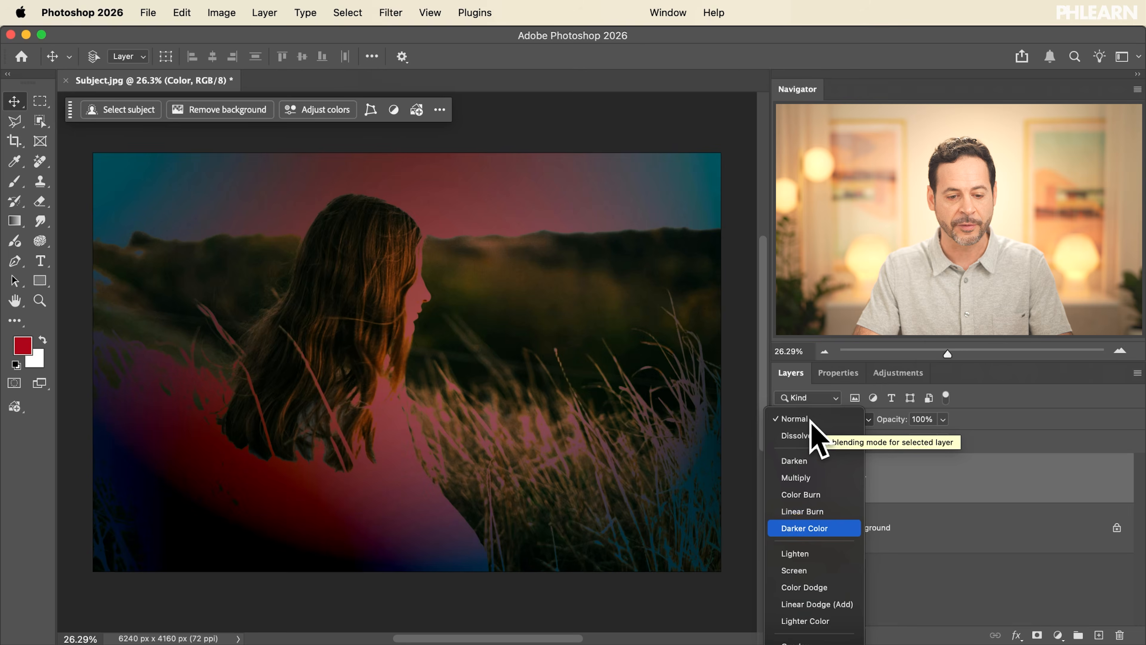
key(Down)
key(Down)
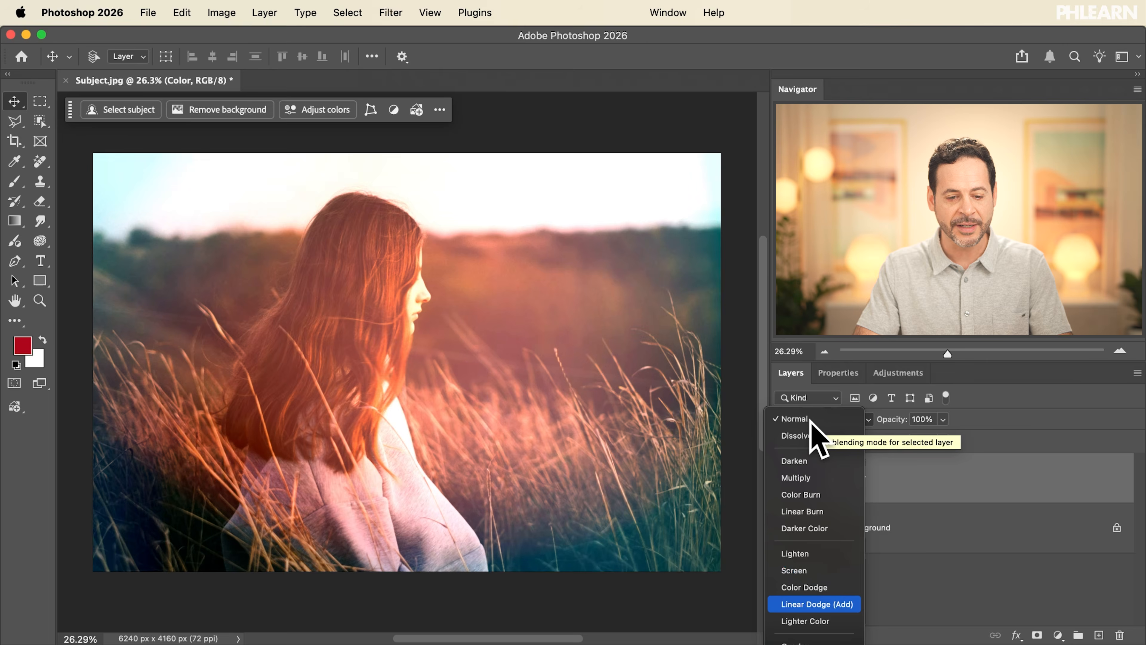
key(Up)
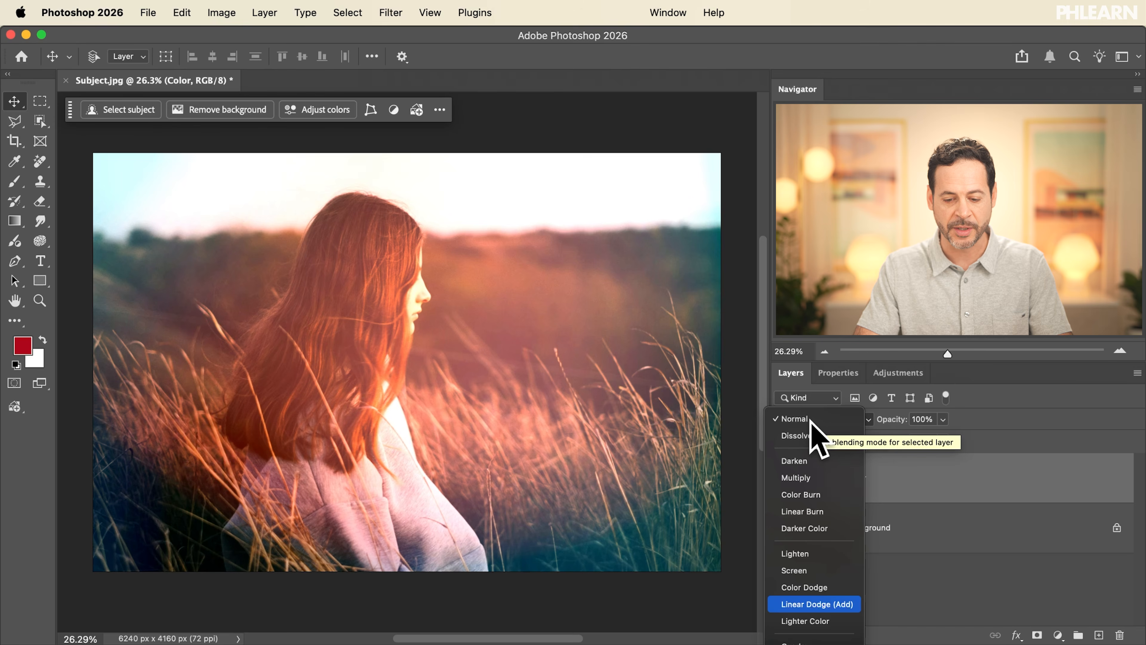
key(Up)
key(Up)
key(Up)
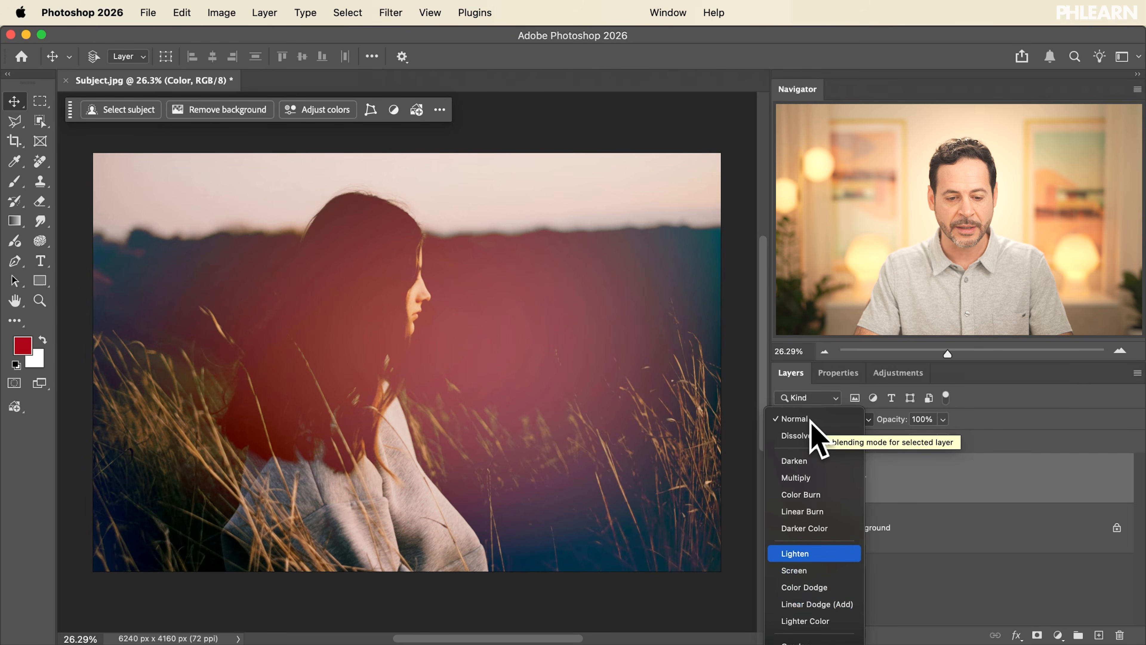
key(Return)
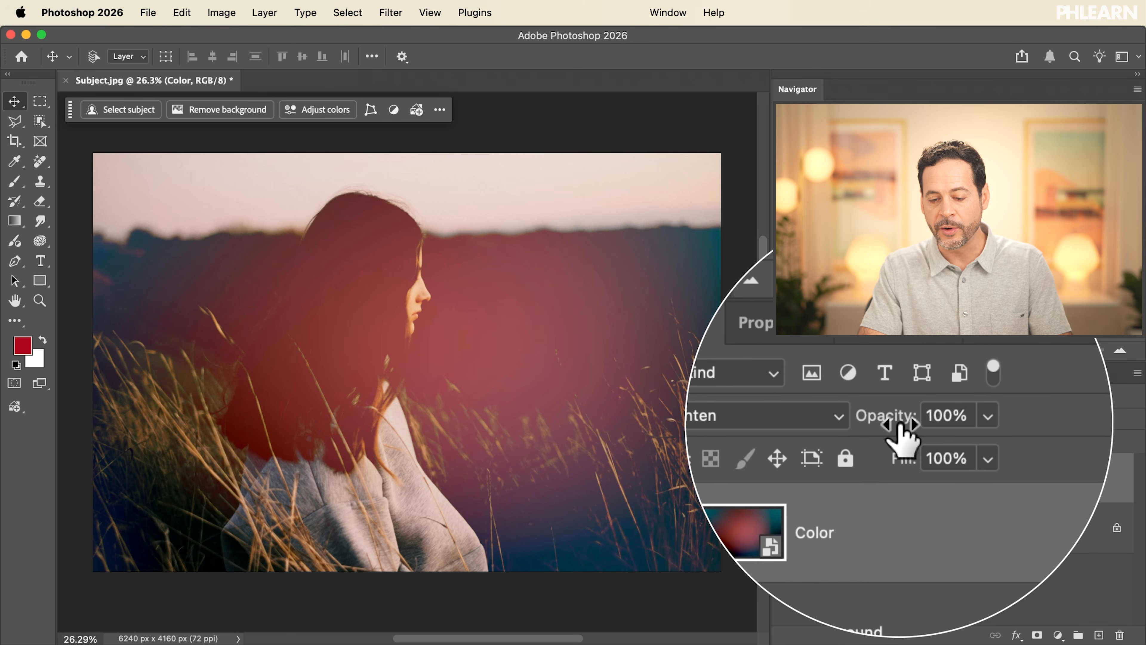
Lower the Color layer's opacity to 45% and compare the image with the layer hidden and shown
drag(900, 431, 851, 431)
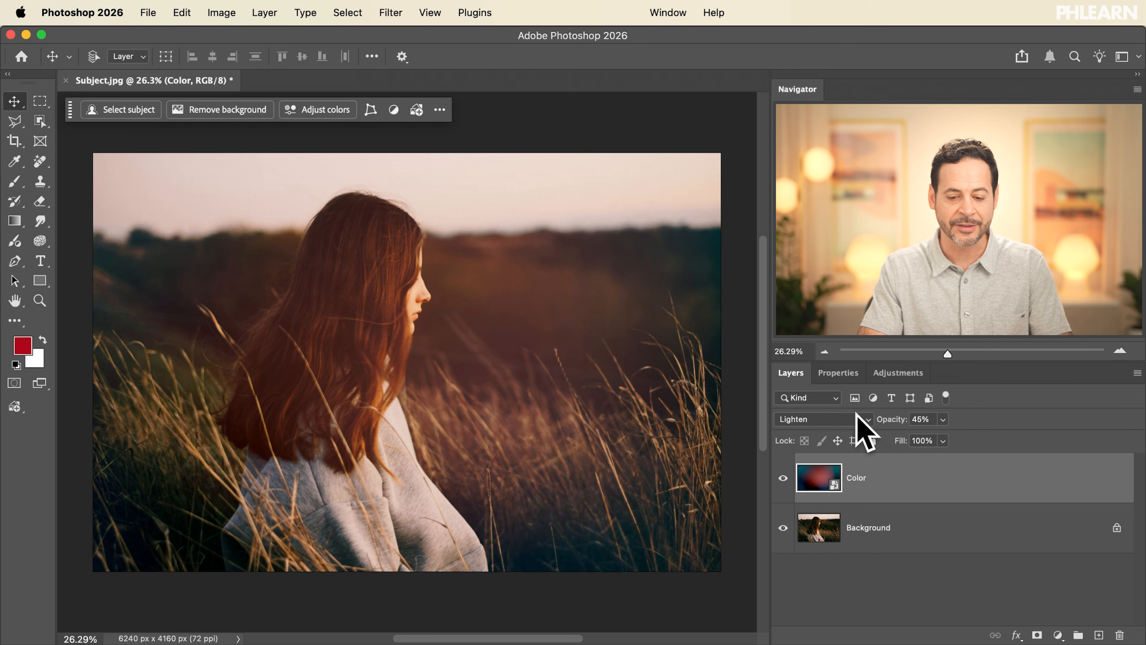
click(783, 477)
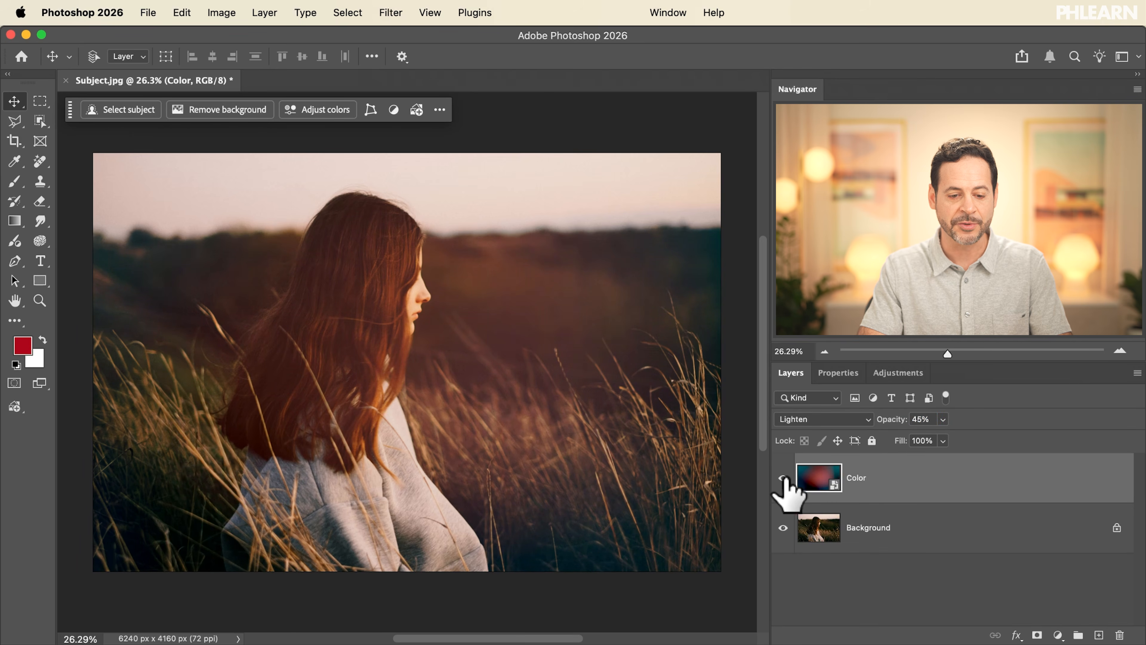
click(783, 478)
click(782, 478)
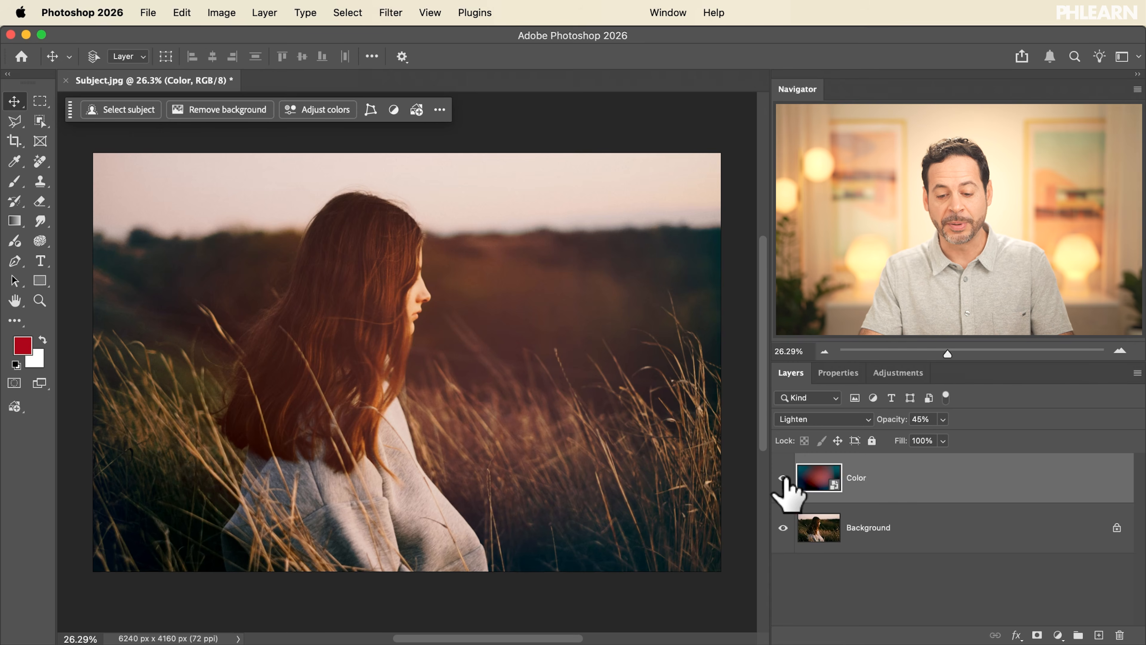
drag(823, 486, 819, 481)
key(super+u)
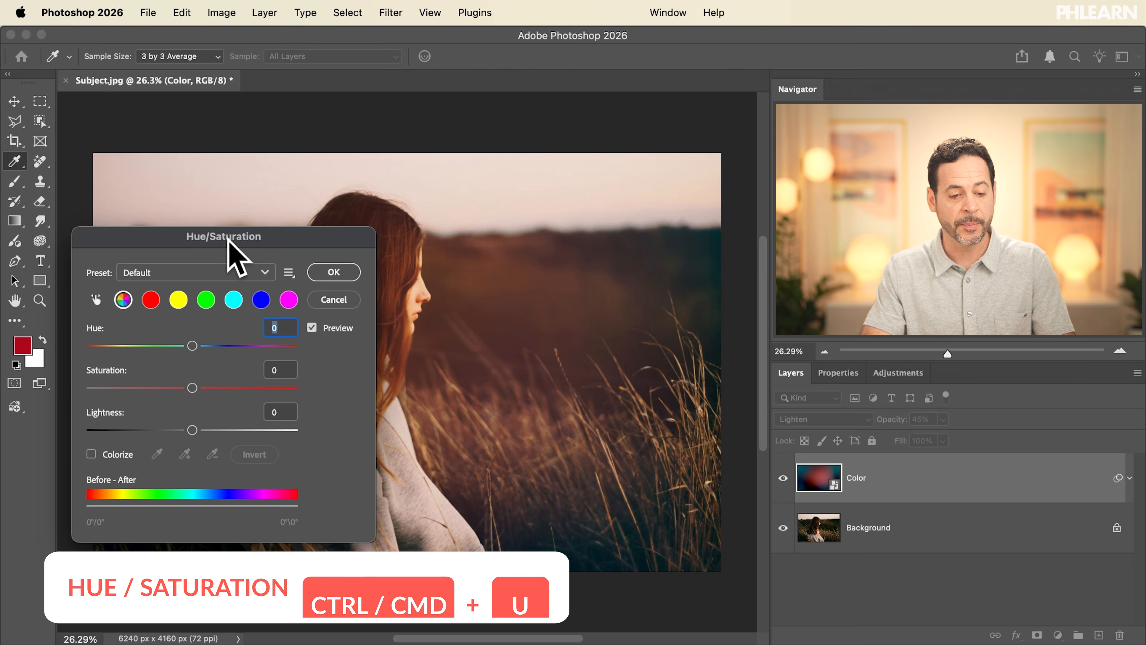
click(326, 299)
key(v)
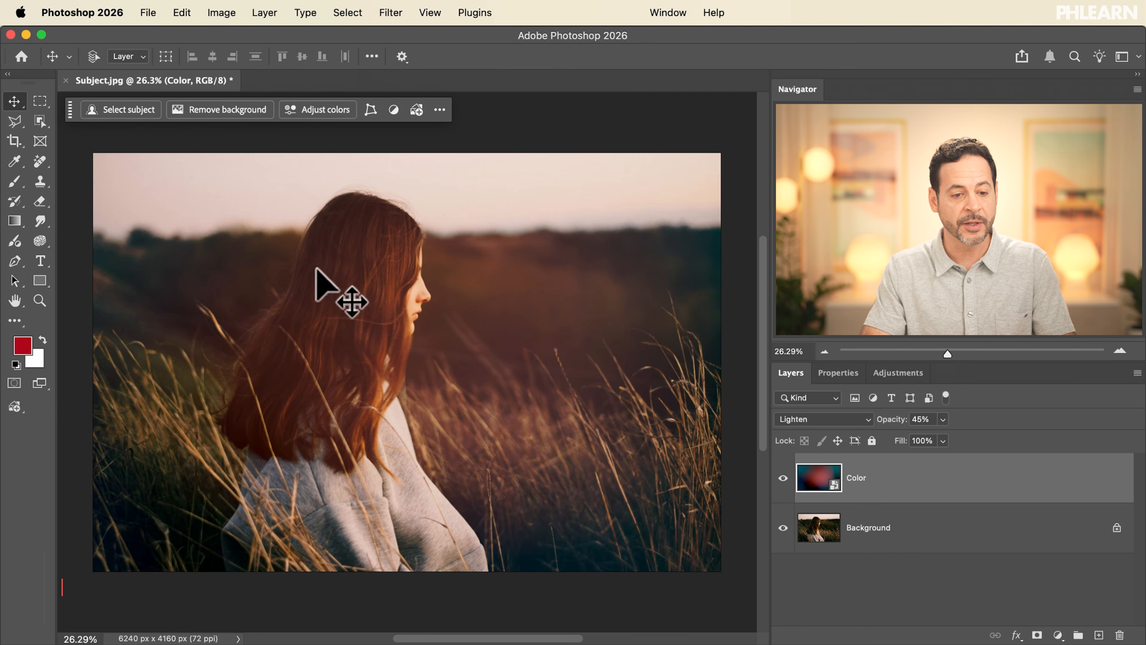
Try a Hue/Saturation adjustment on the Color layer with hue -18, saturation -4 and a shifted lightness, and cancel it
click(218, 13)
mouse_move(243, 59)
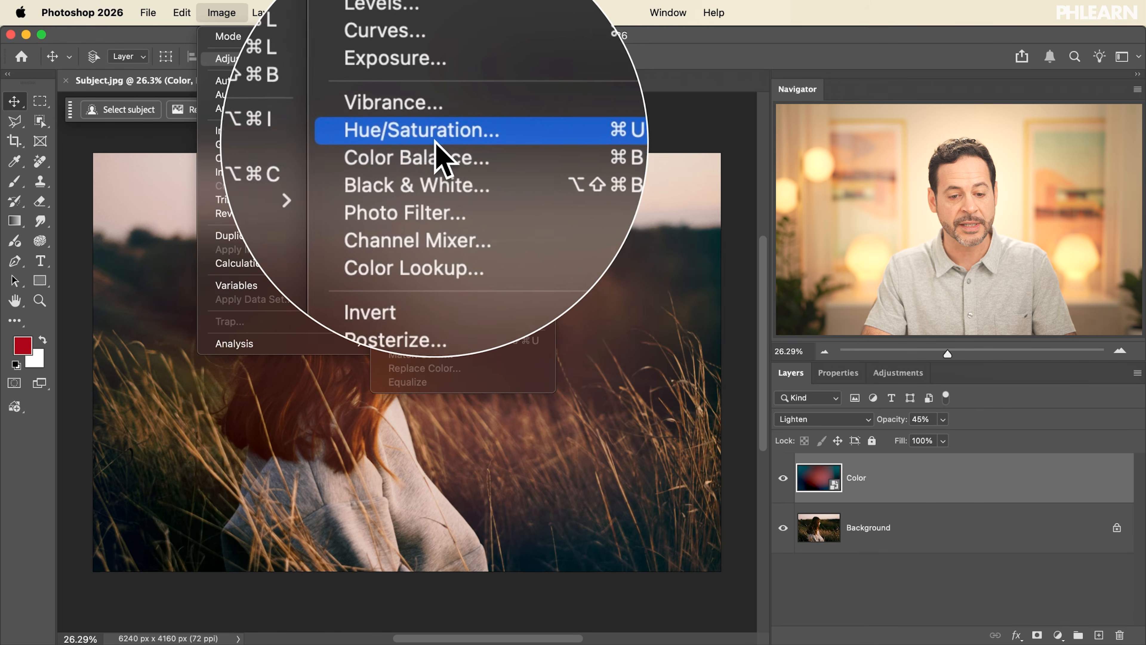
click(476, 137)
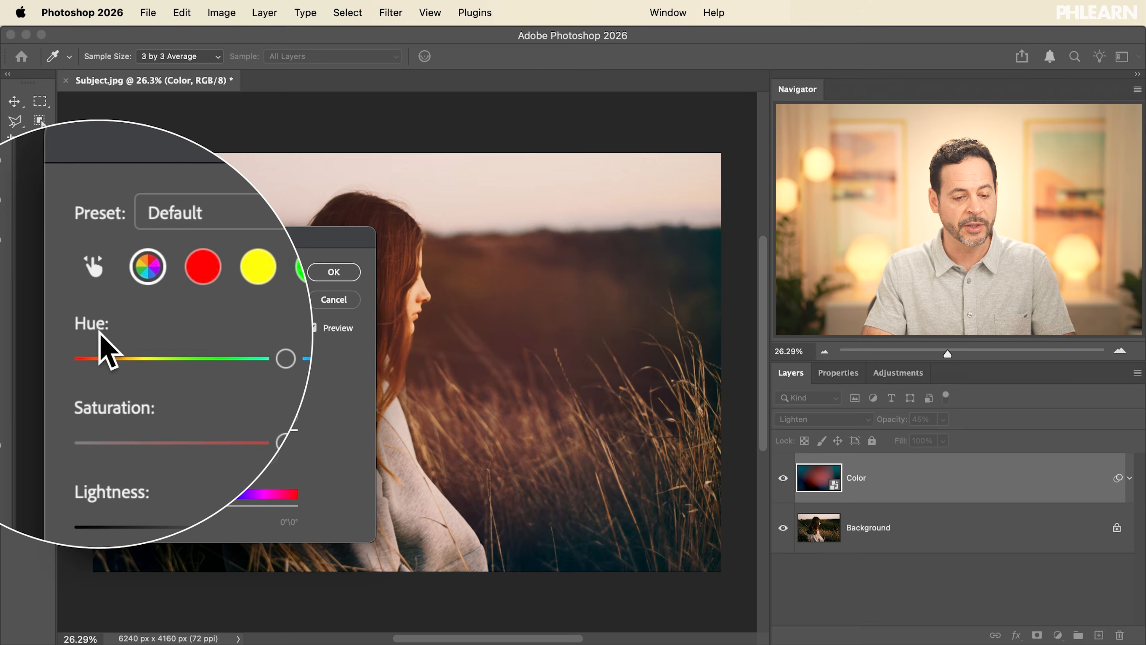
click(192, 346)
drag(192, 347, 249, 348)
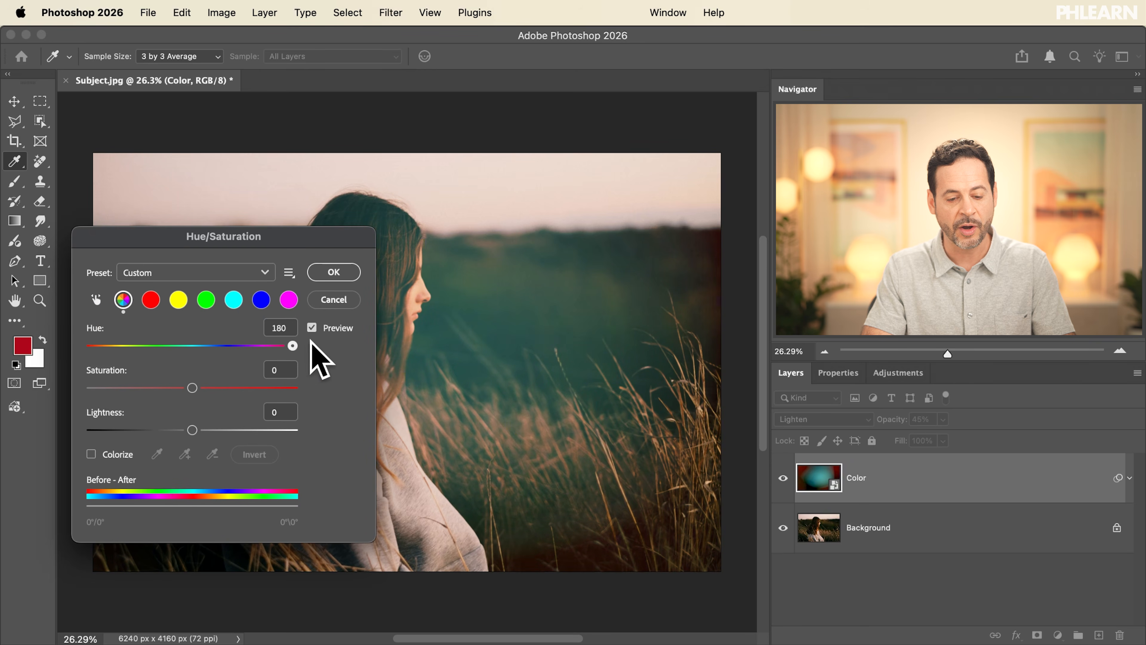
drag(247, 346, 182, 346)
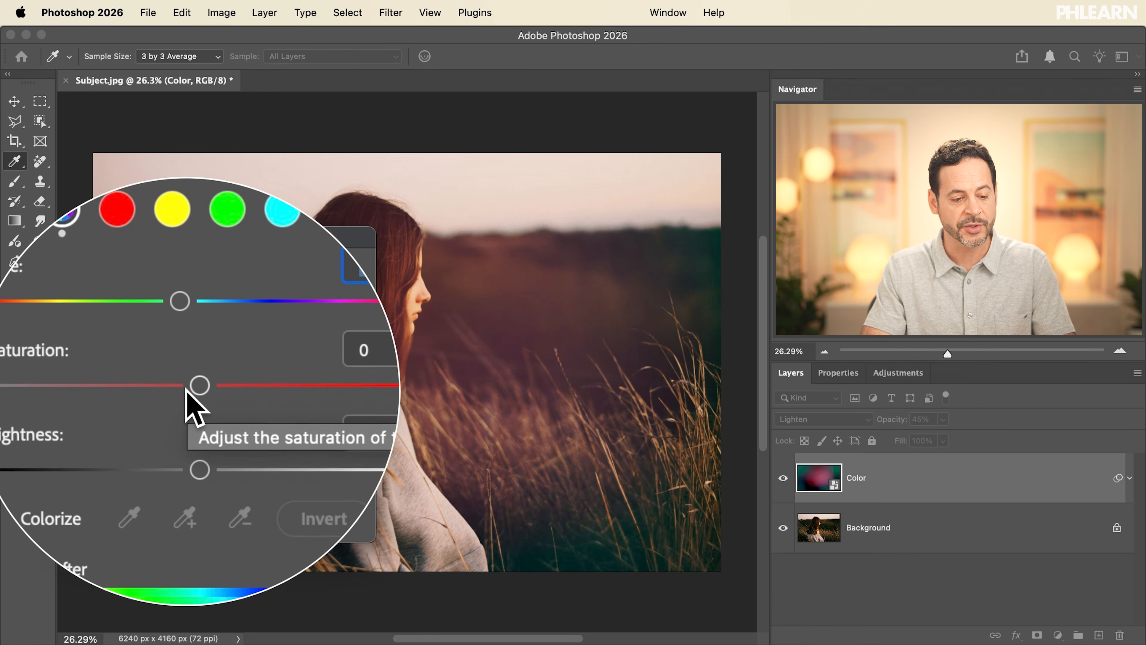
drag(120, 387, 174, 387)
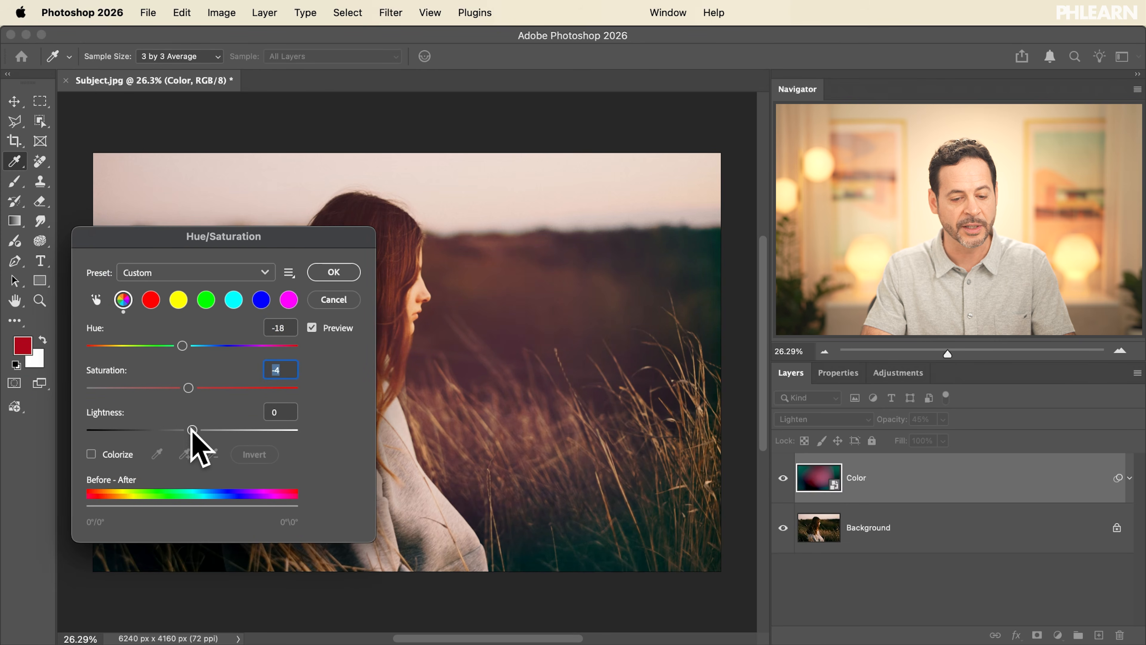
drag(192, 429, 234, 429)
click(334, 299)
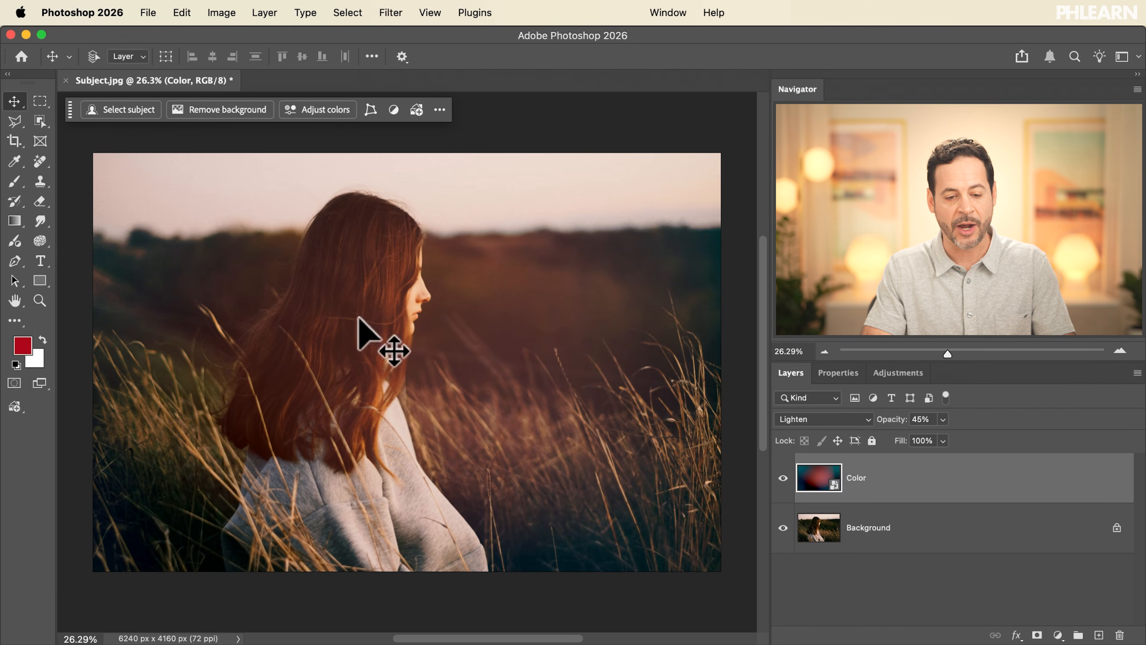
click(782, 477)
click(783, 477)
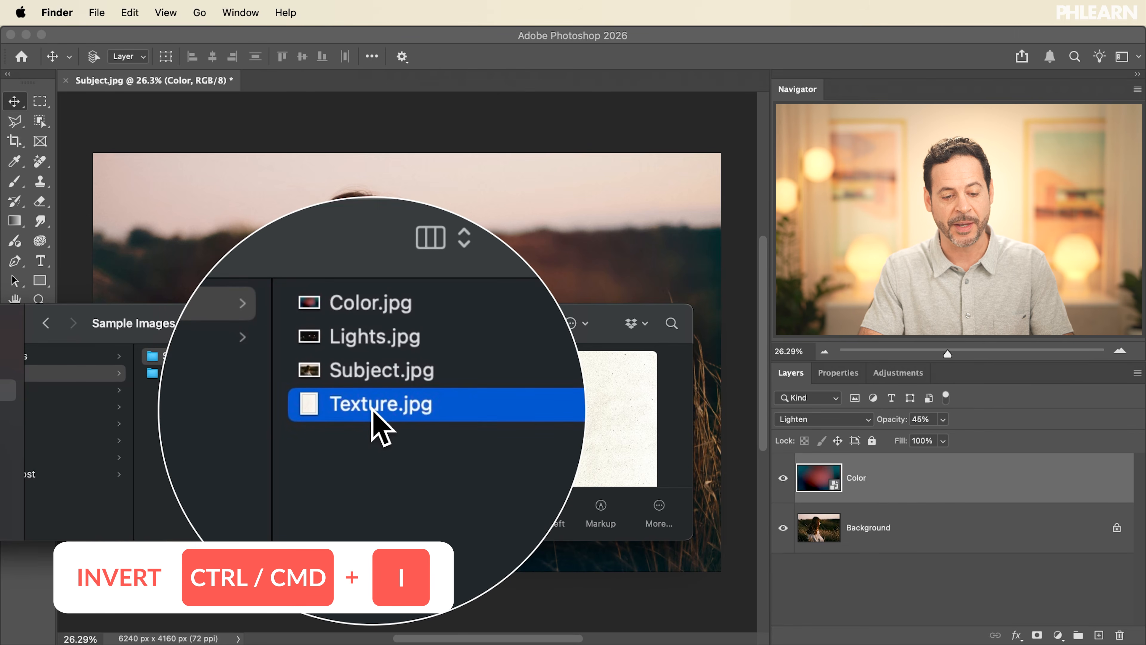
Place Texture.jpg above the Color layer, rotate it 90 degrees and scale it up to fill the whole canvas
drag(495, 258, 461, 264)
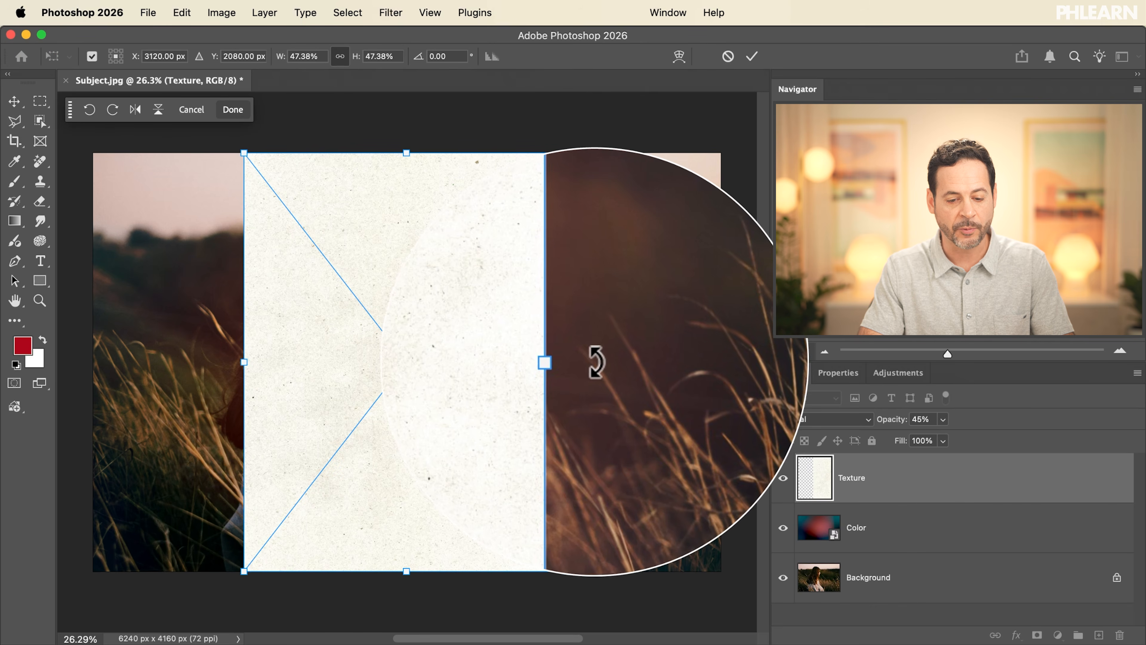
drag(588, 359, 403, 464)
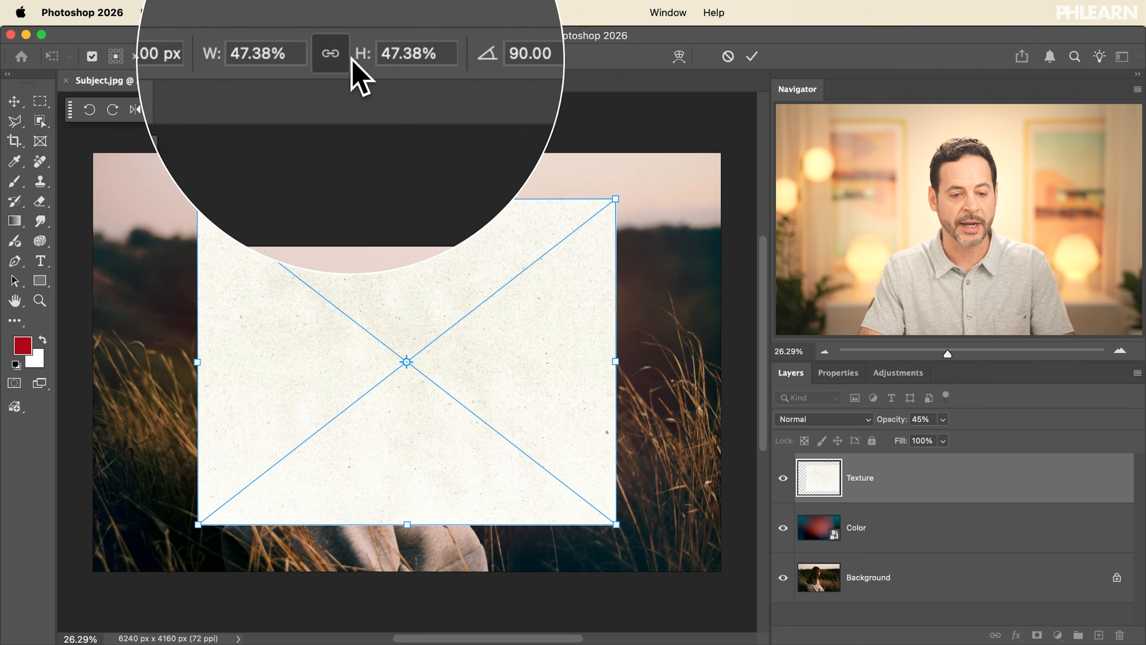
drag(356, 56, 377, 58)
key(Return)
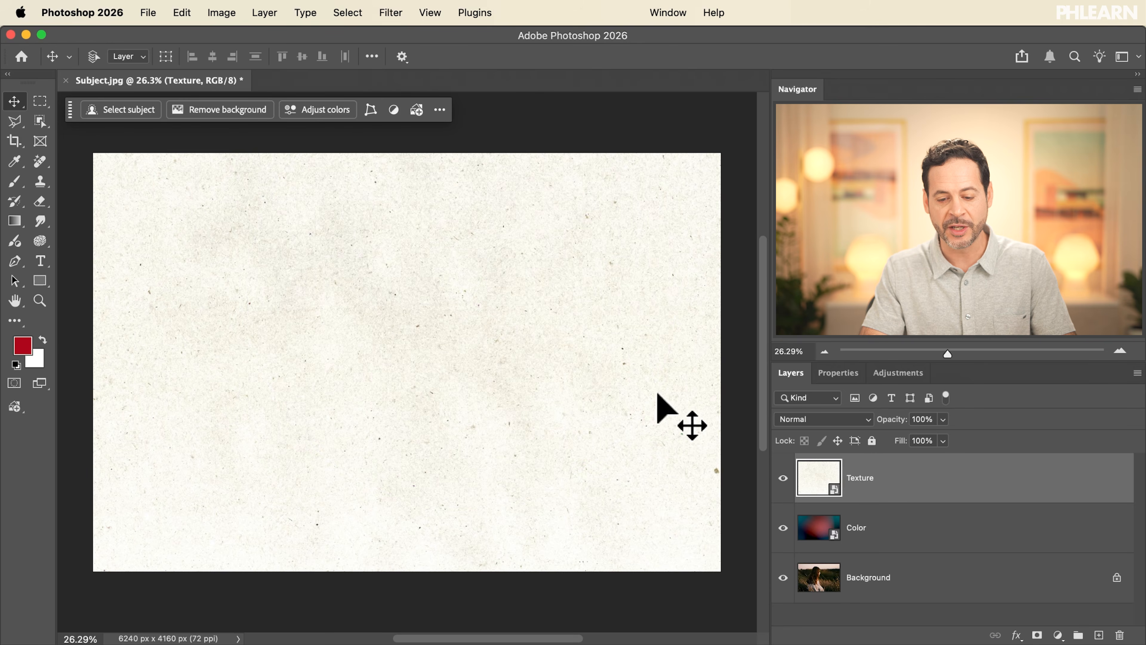
Set the Texture layer's blend mode to Multiply and examine the paper grain over the sky and face
click(807, 420)
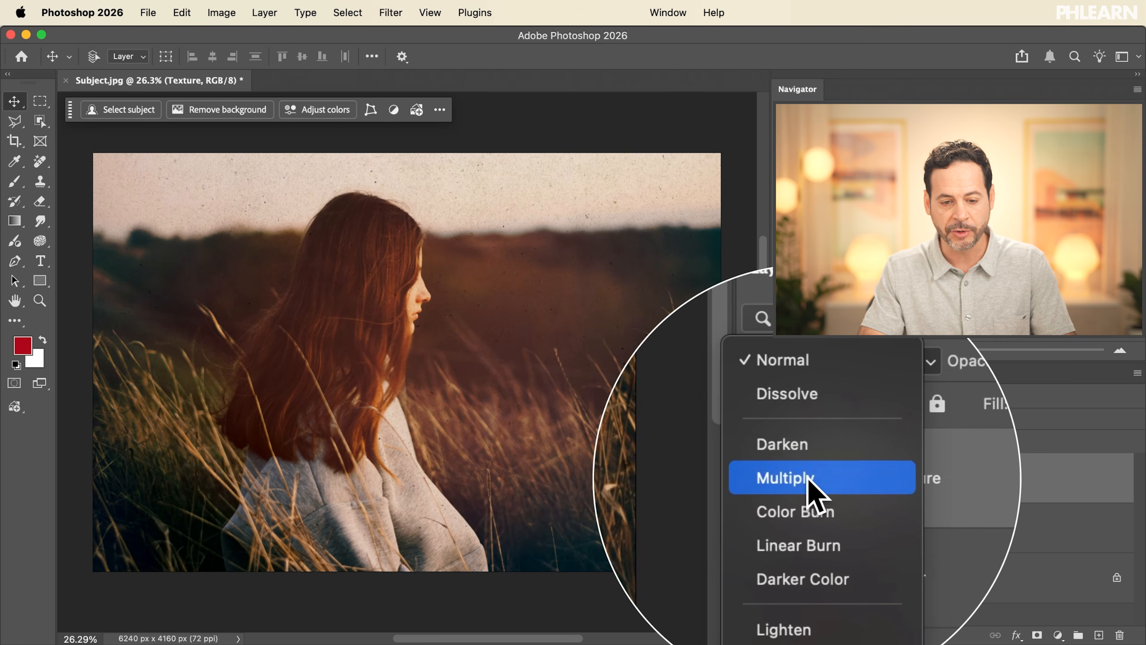
click(806, 478)
scroll(446, 192, up, 5)
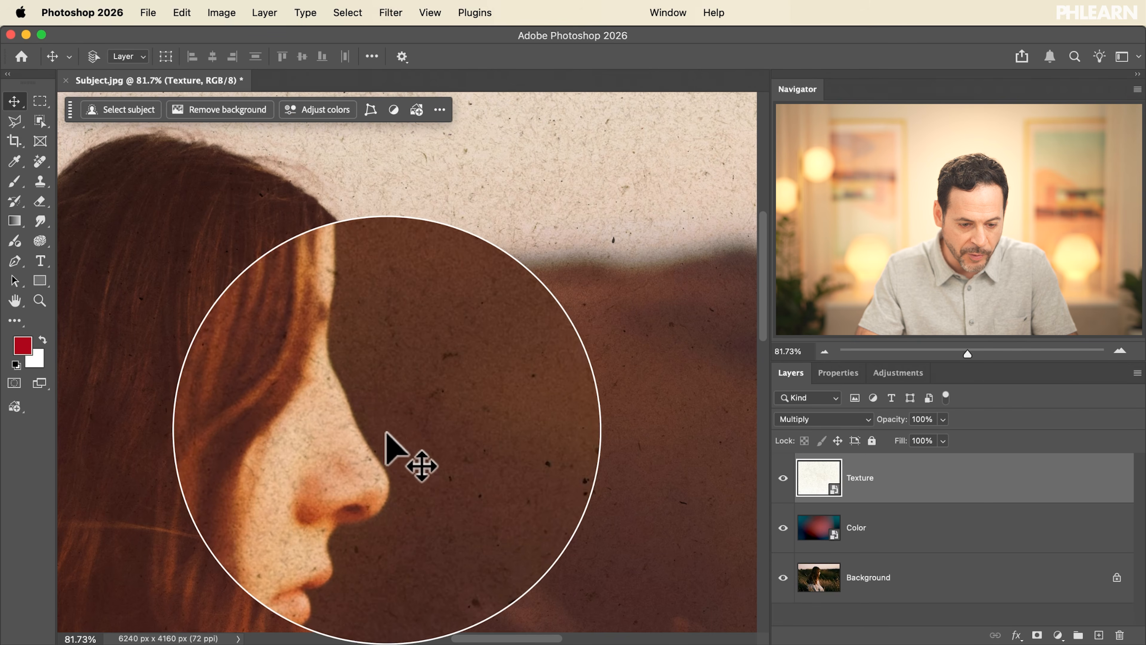
scroll(310, 312, up, 5)
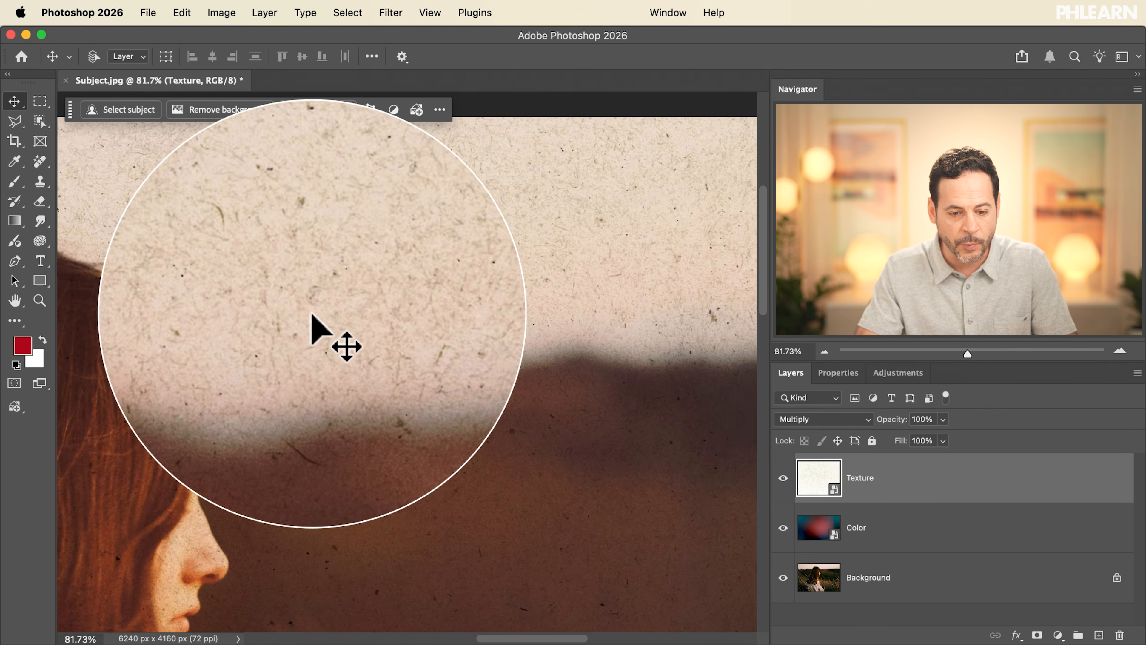
scroll(311, 316, down, 8)
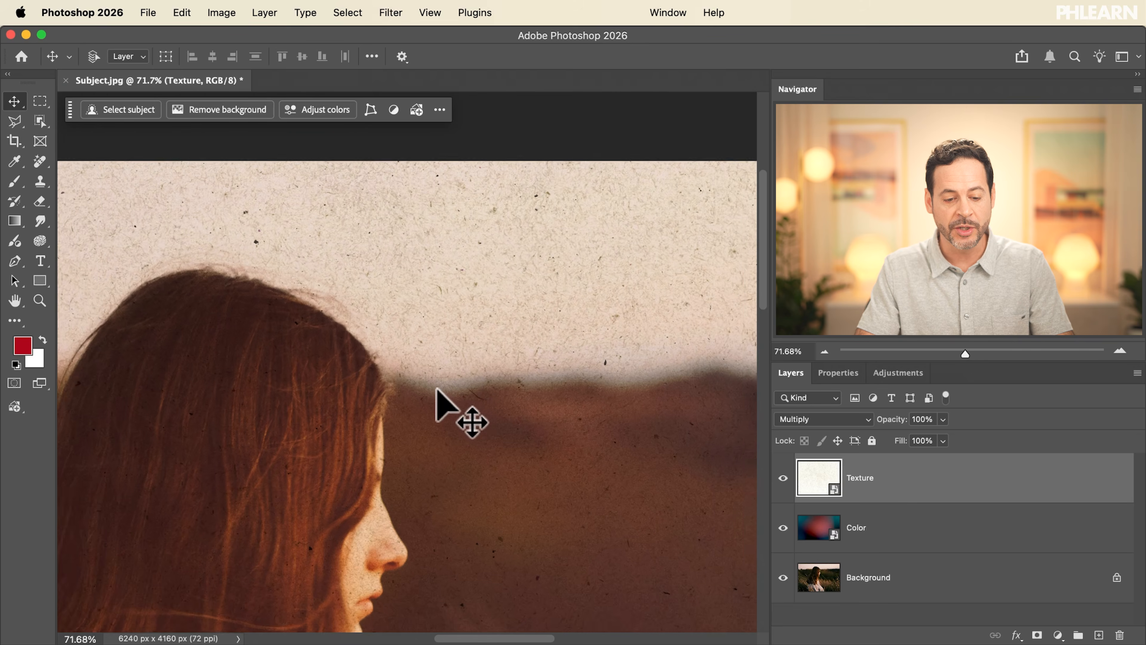
scroll(436, 390, down, 3)
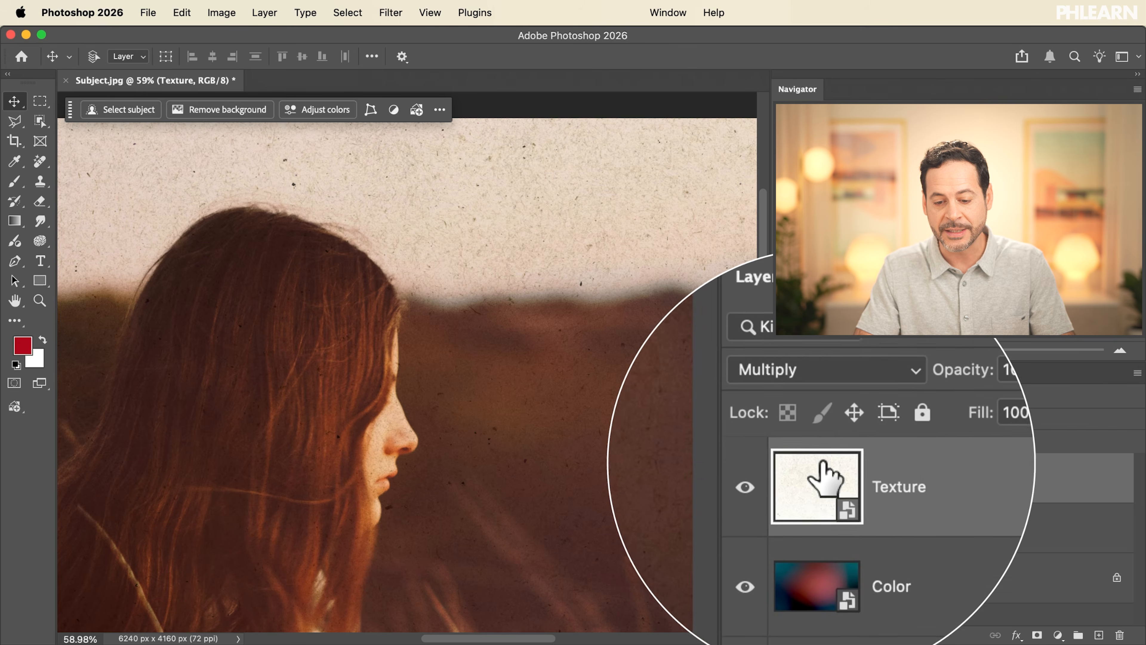
Set the Texture layer's blend mode back to Normal and apply an Invert adjustment to it
click(813, 419)
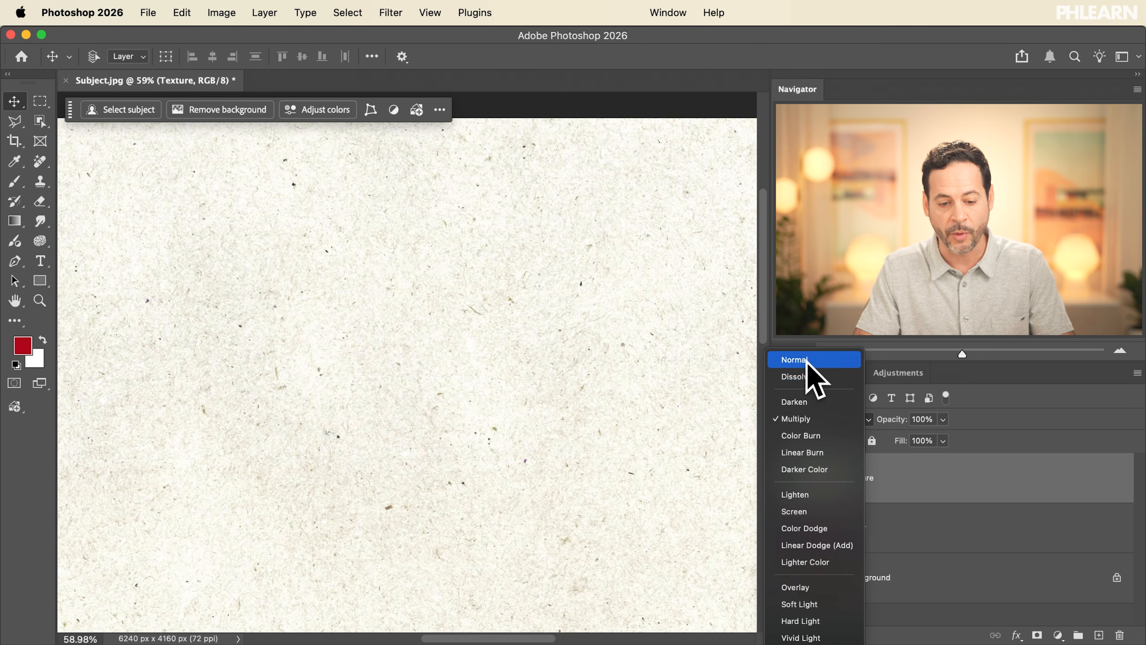
click(807, 360)
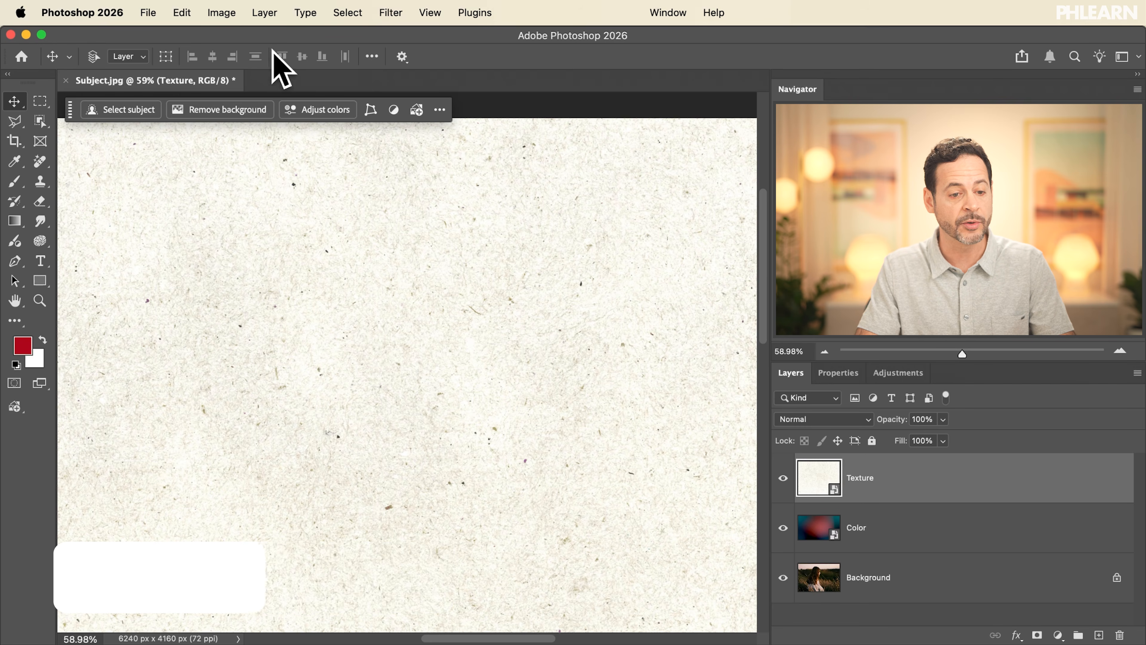
click(221, 12)
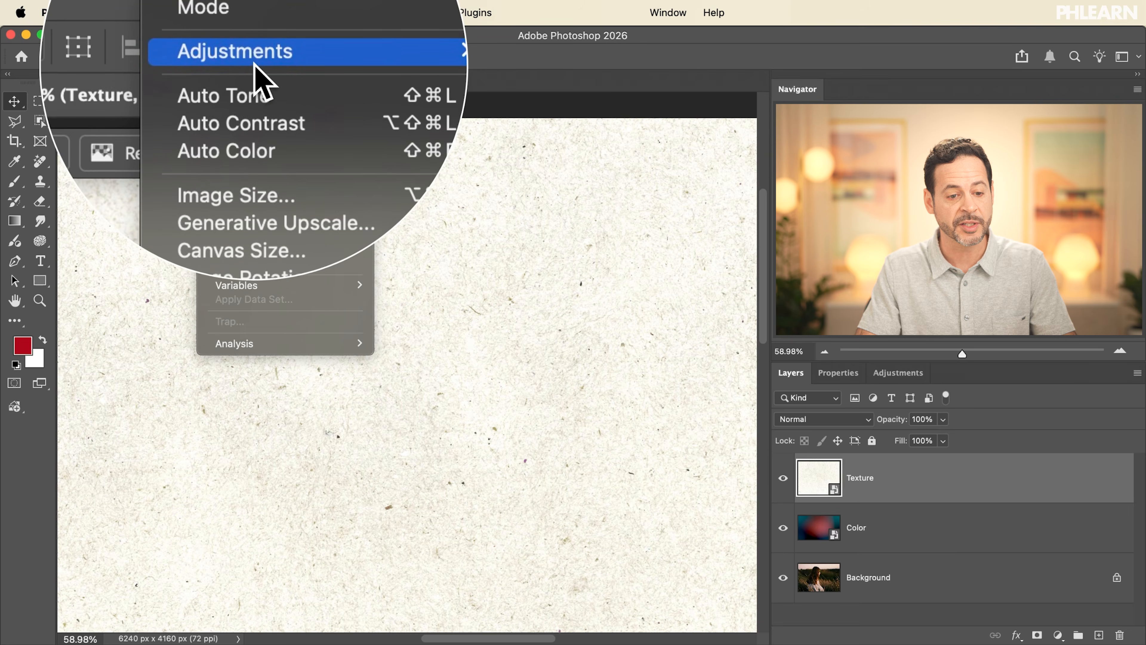
mouse_move(254, 62)
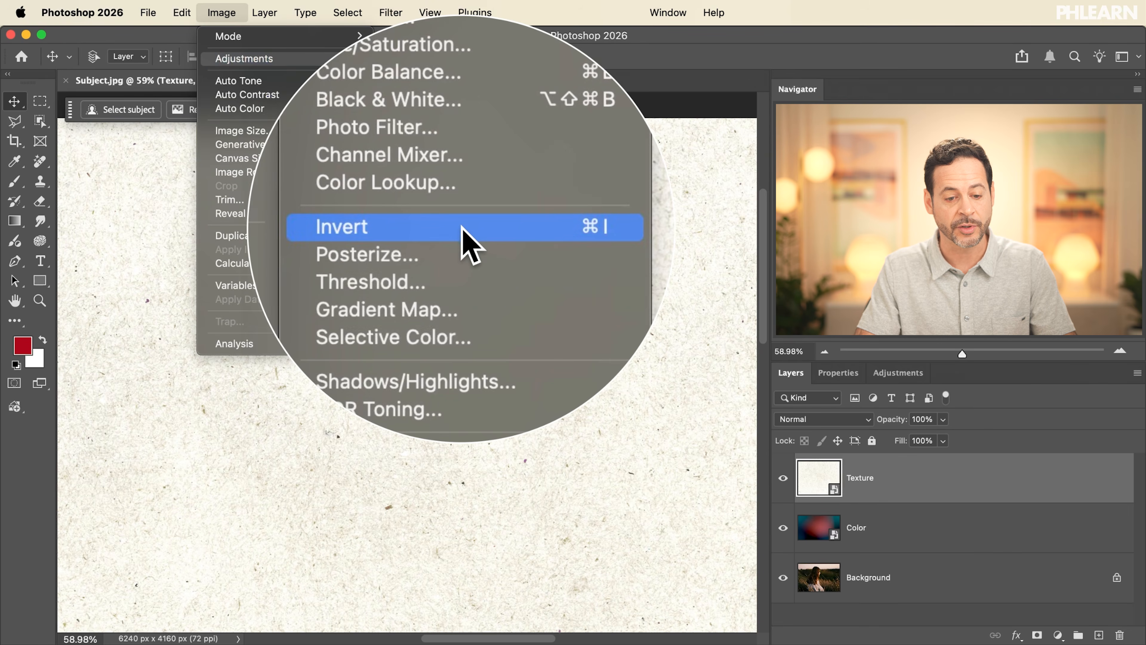
click(461, 228)
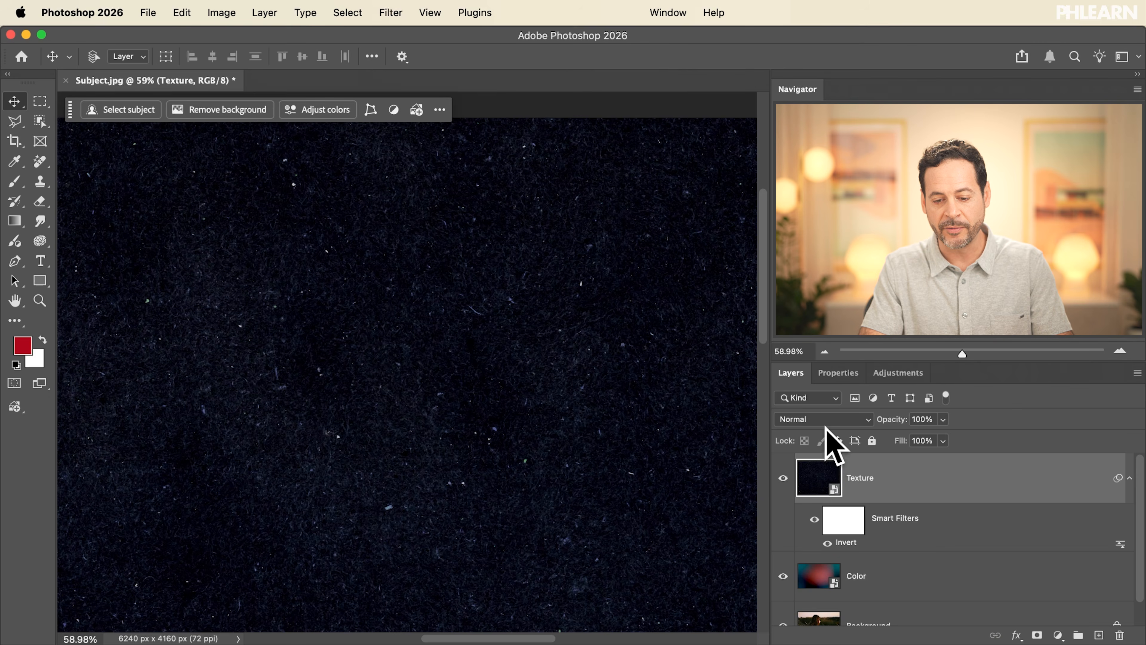
Set the inverted Texture layer's blend mode to Screen
click(825, 426)
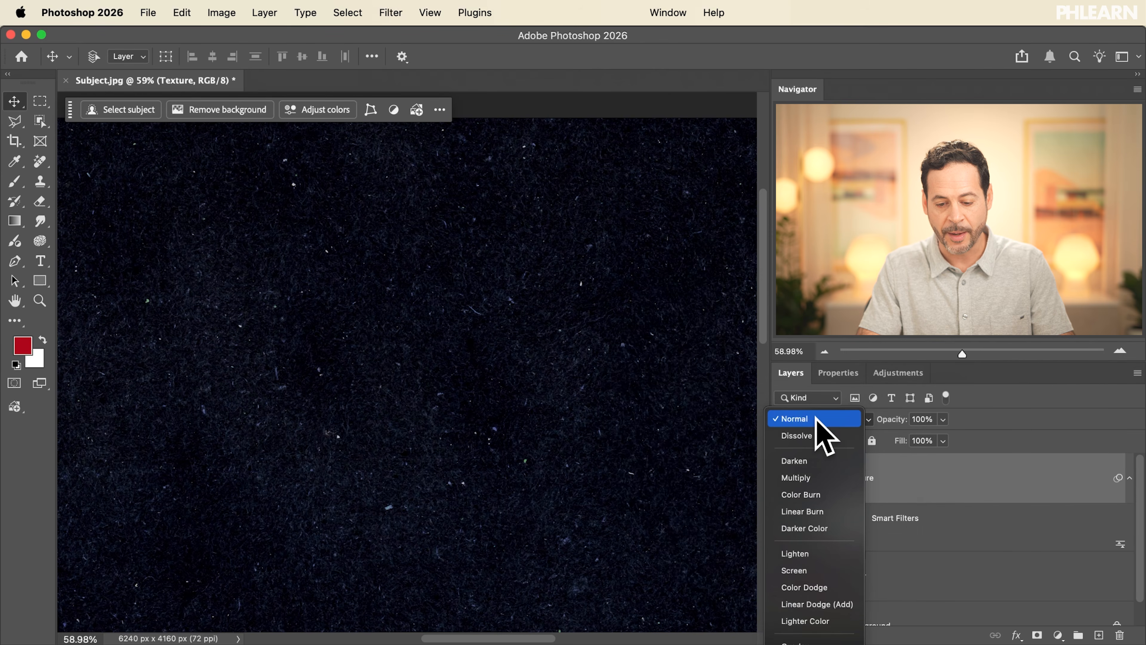
key(Down)
key(Down)
key(Down)
key(Down)
key(Down)
key(Down)
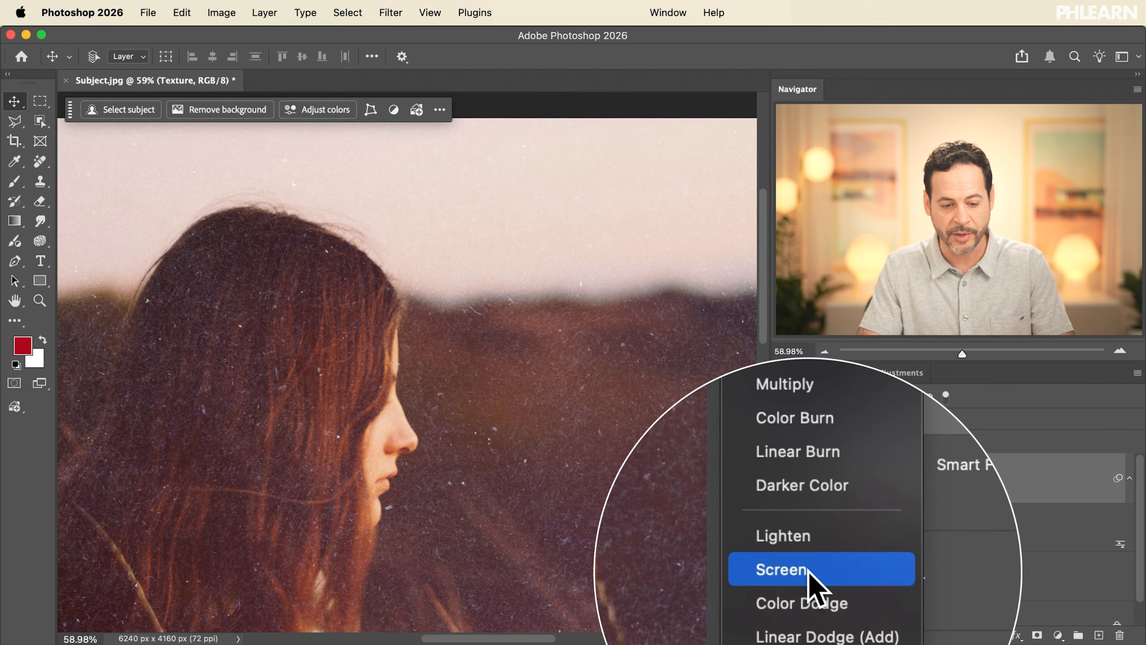
click(809, 570)
Examine how the inverted texture's light specks and their colors look over the hair, face and dark background
scroll(459, 404, down, 3)
scroll(460, 403, down, 4)
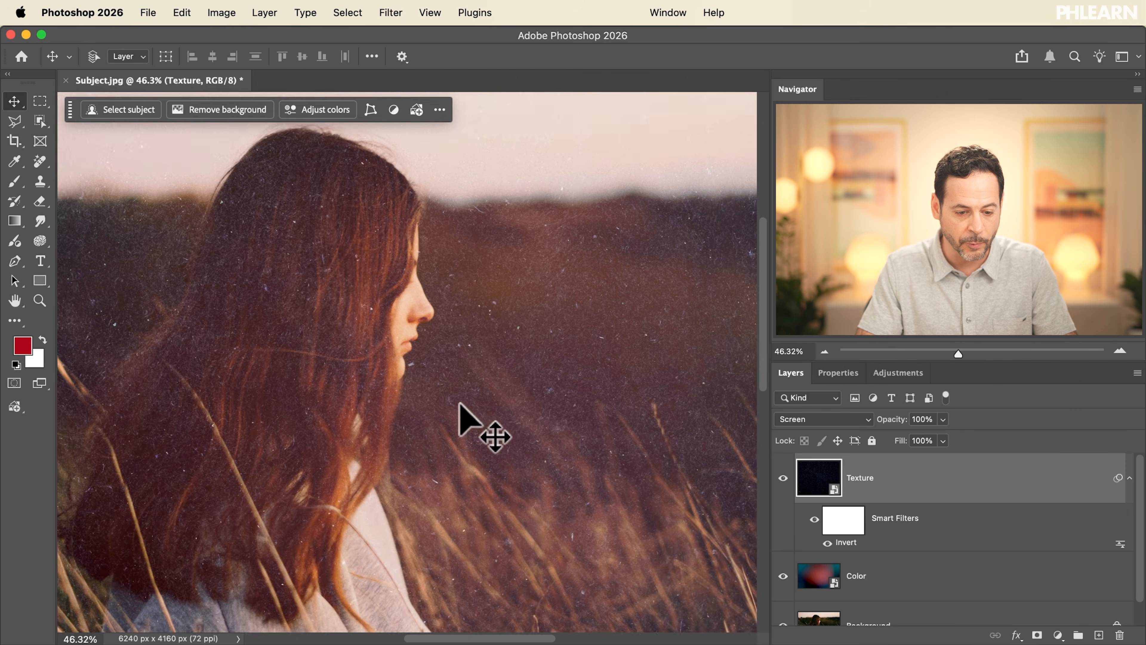
scroll(459, 403, left, 4)
scroll(459, 403, up, 5)
scroll(459, 403, up, 6)
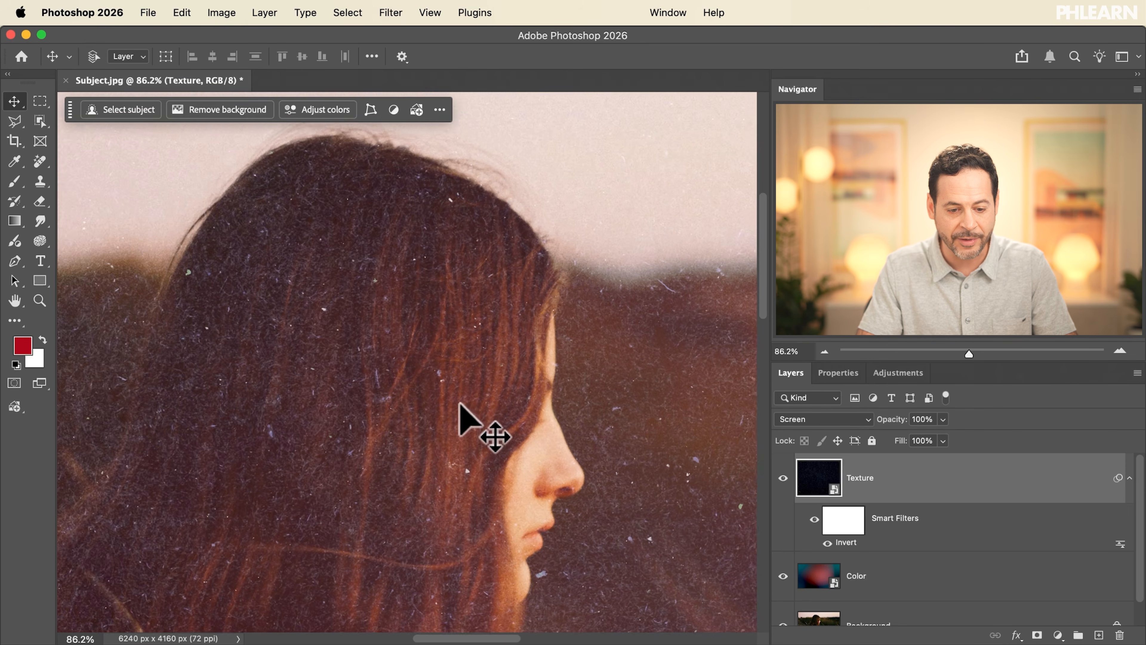
scroll(460, 403, left, 3)
scroll(459, 404, down, 2)
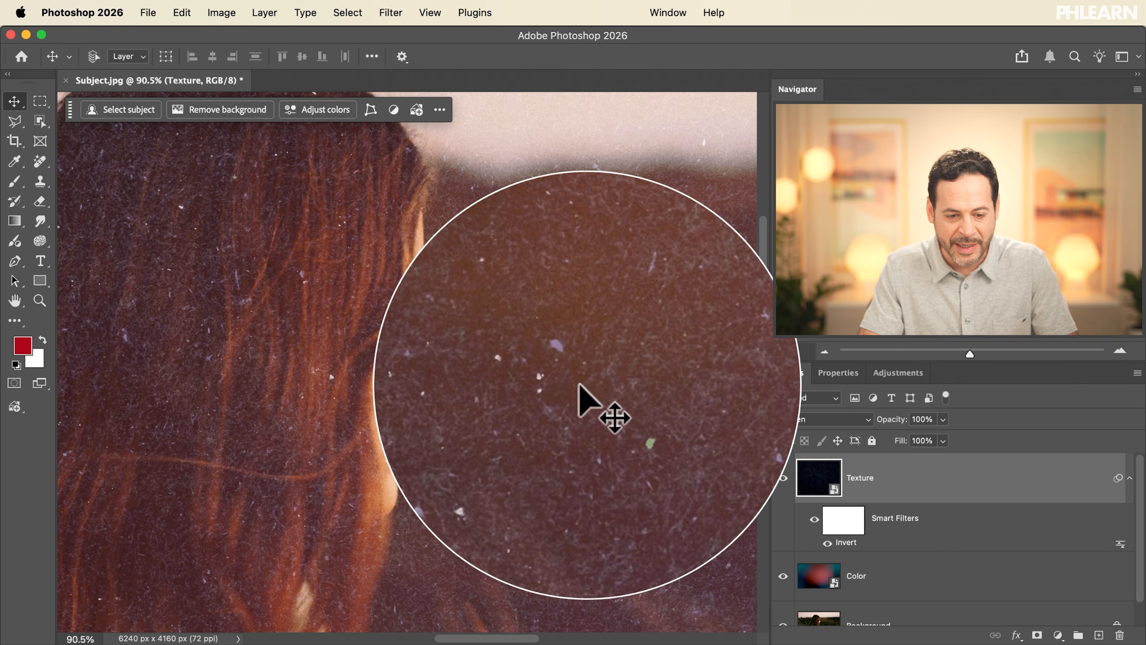
key(super+minus)
key(super+minus)
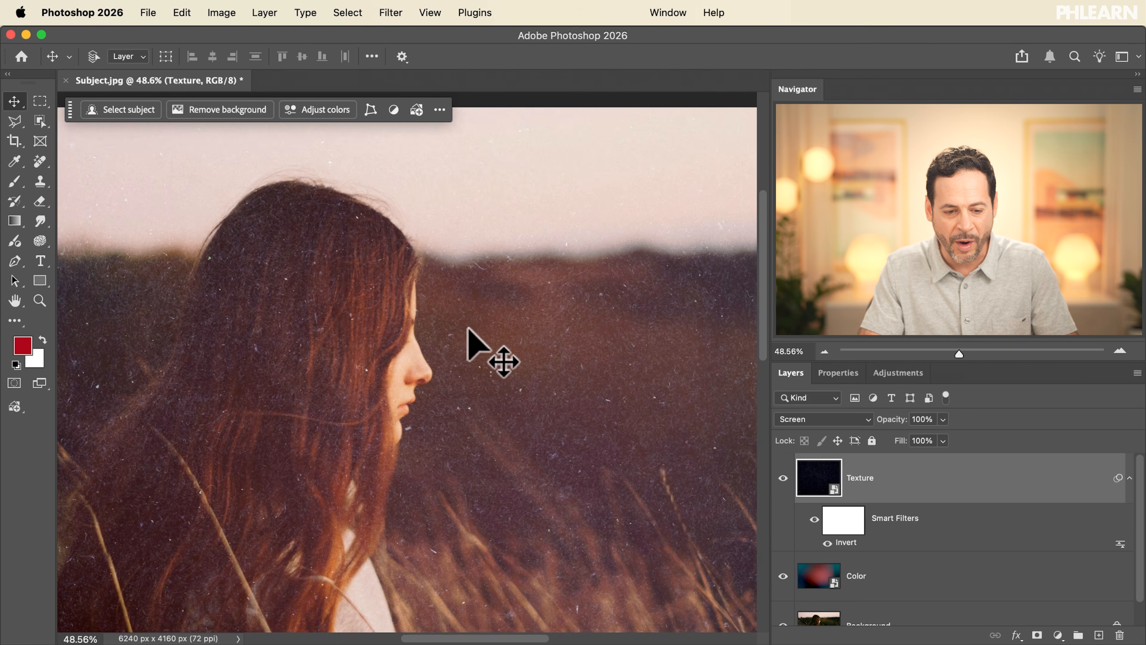
key(super+plus)
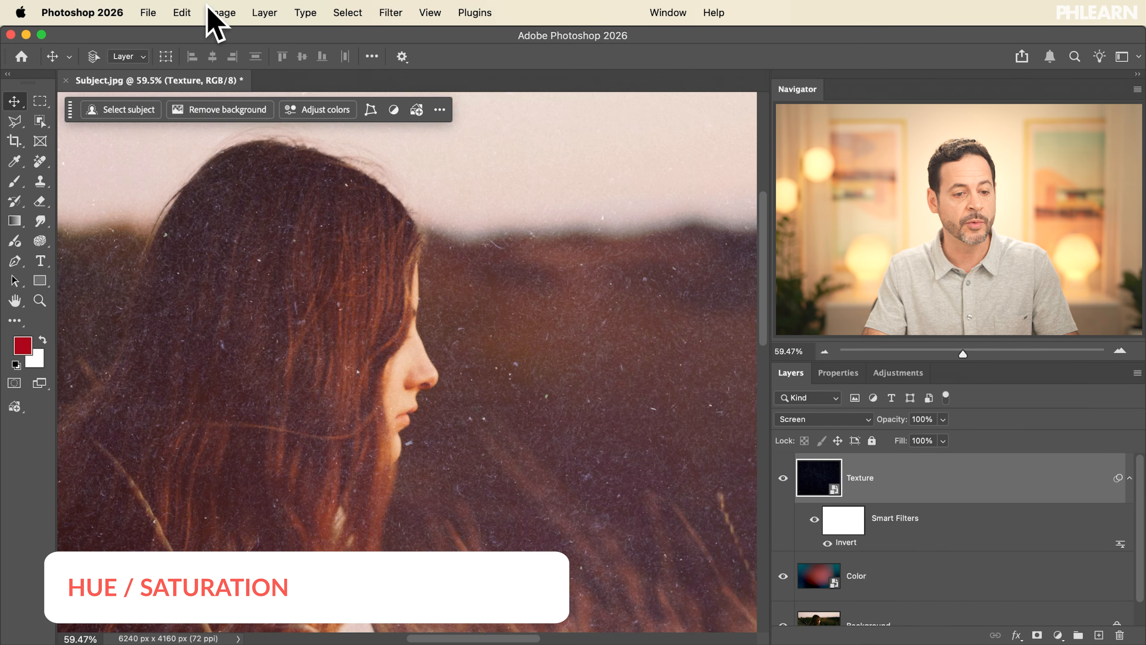
Apply a Hue/Saturation adjustment to the Texture layer with Colorize on, hue 28, saturation 25 and lightness -44
click(220, 12)
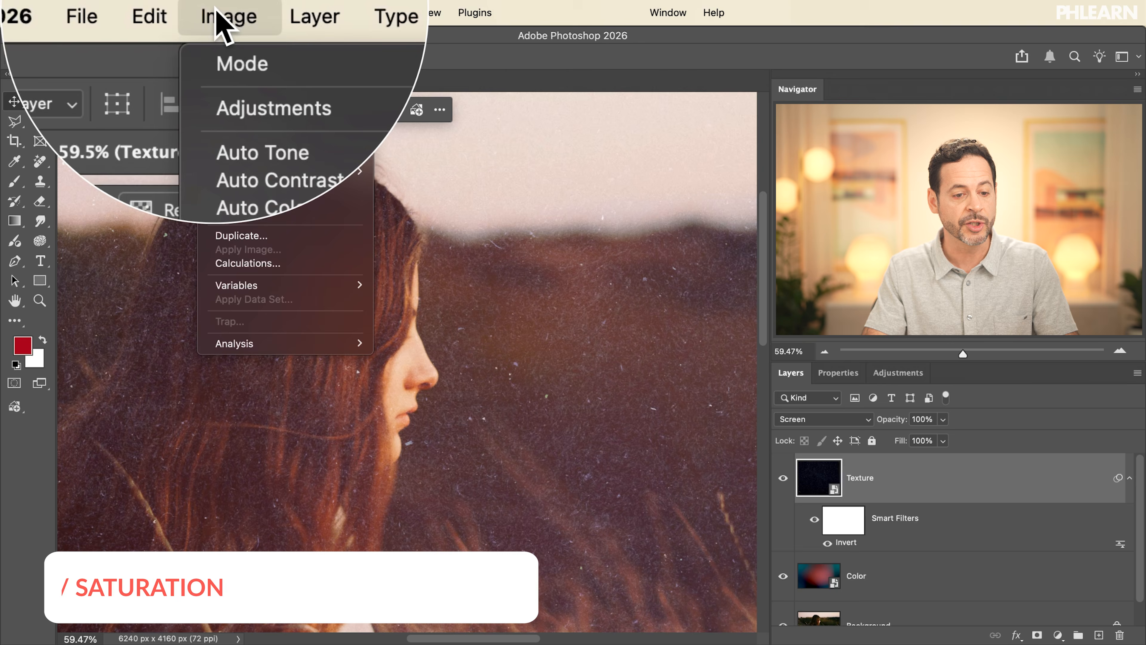
mouse_move(246, 55)
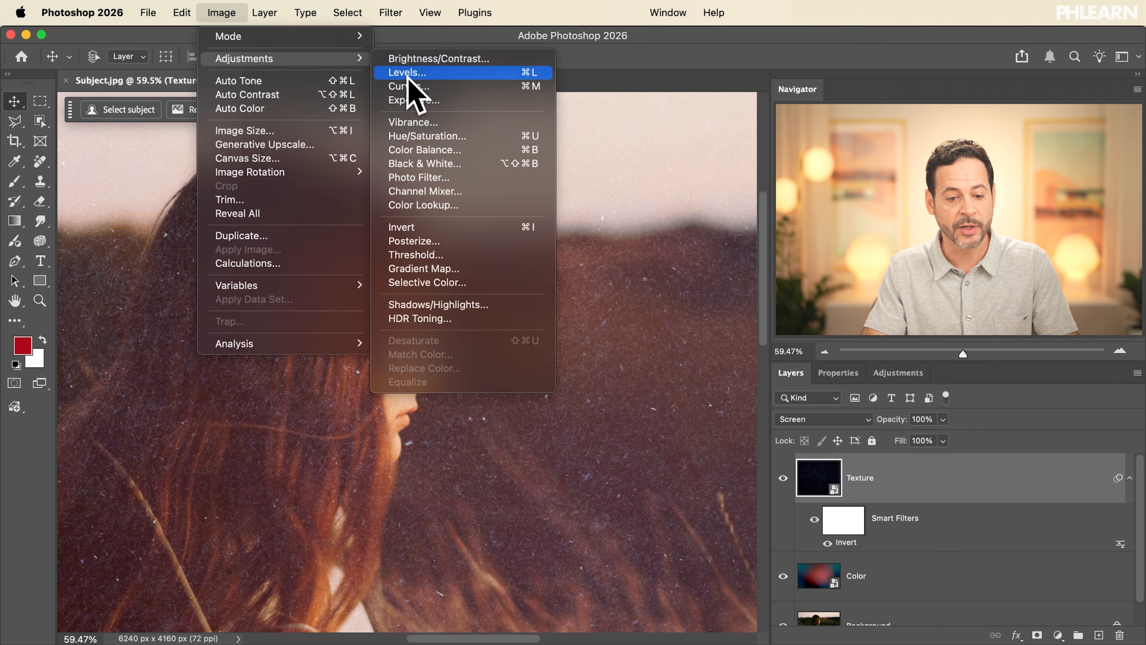
click(436, 135)
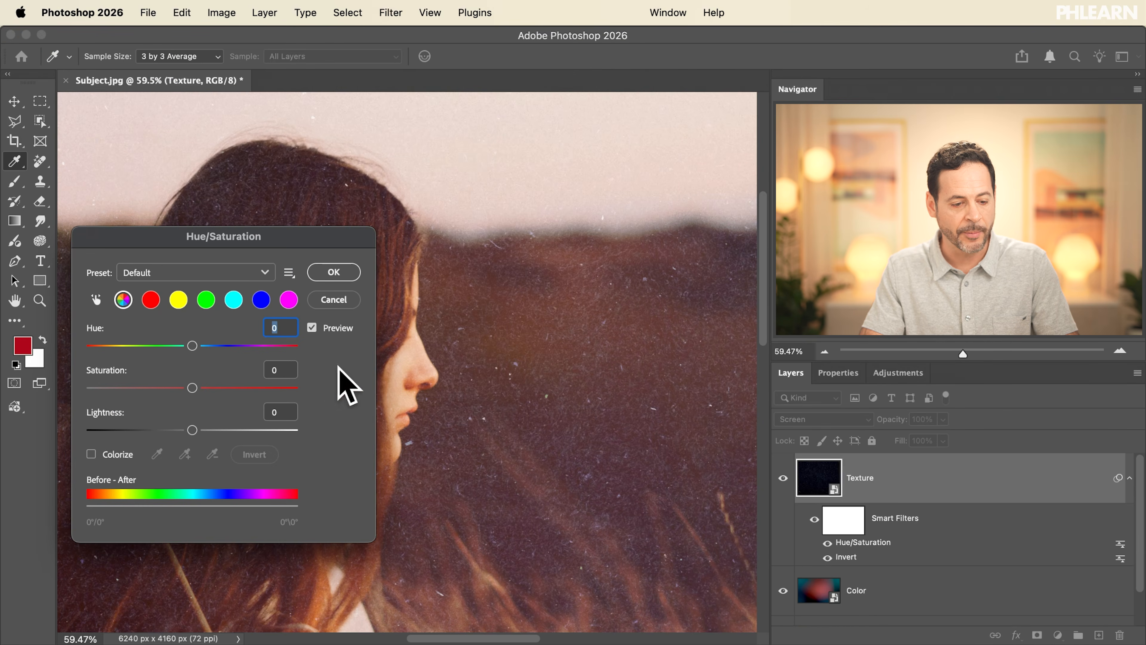
click(109, 457)
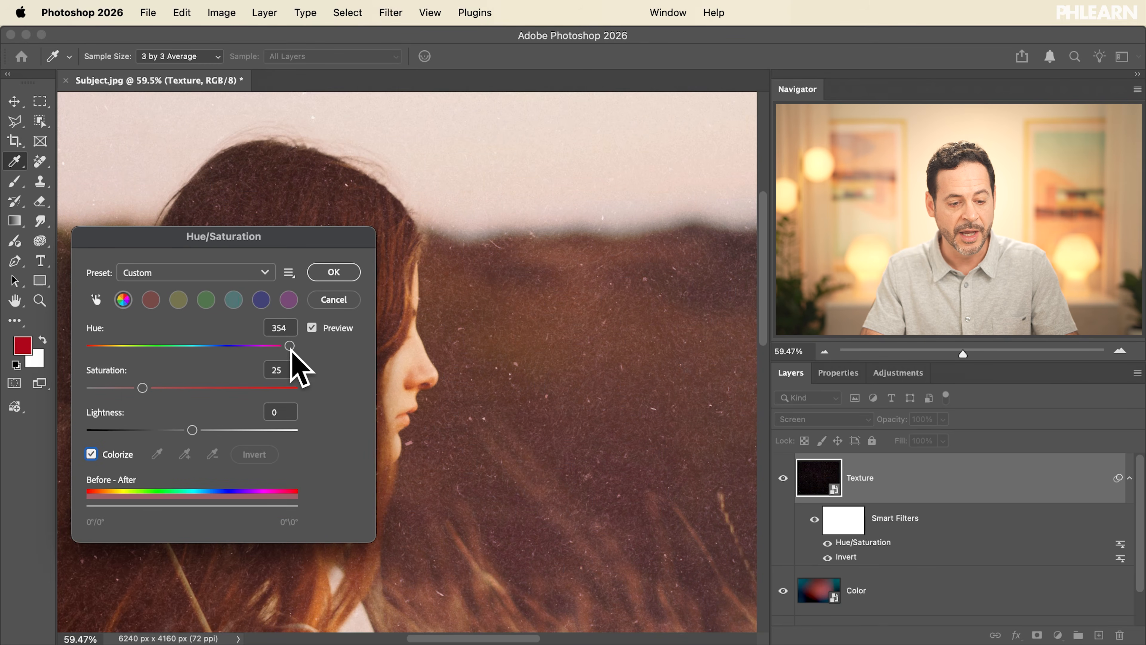
drag(280, 386, 122, 389)
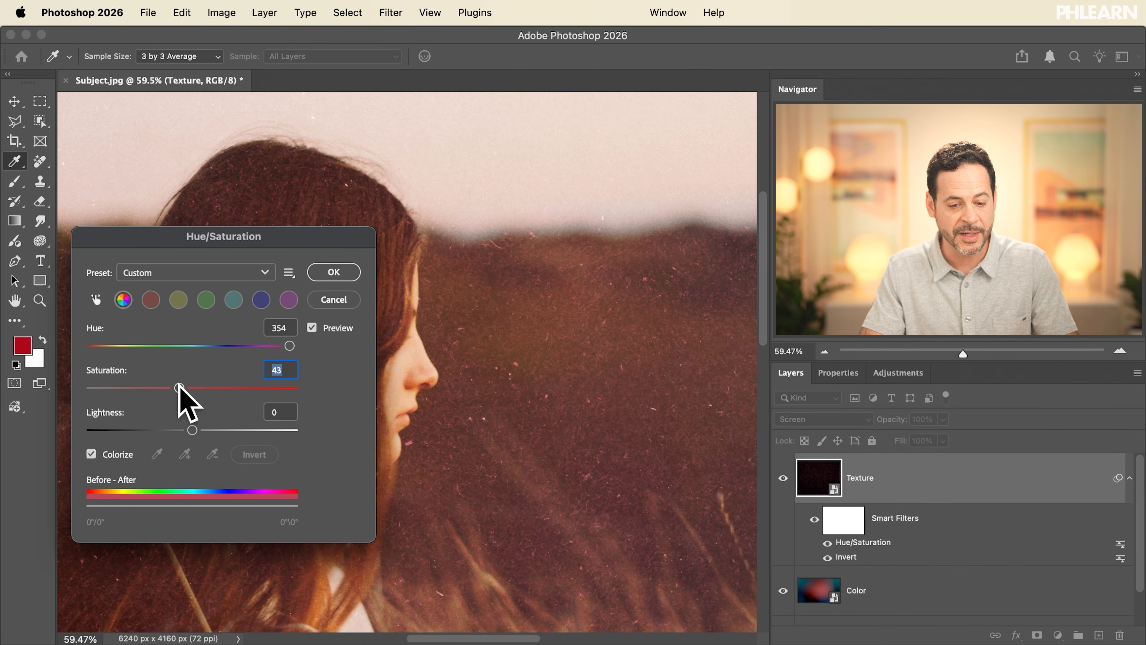
click(290, 346)
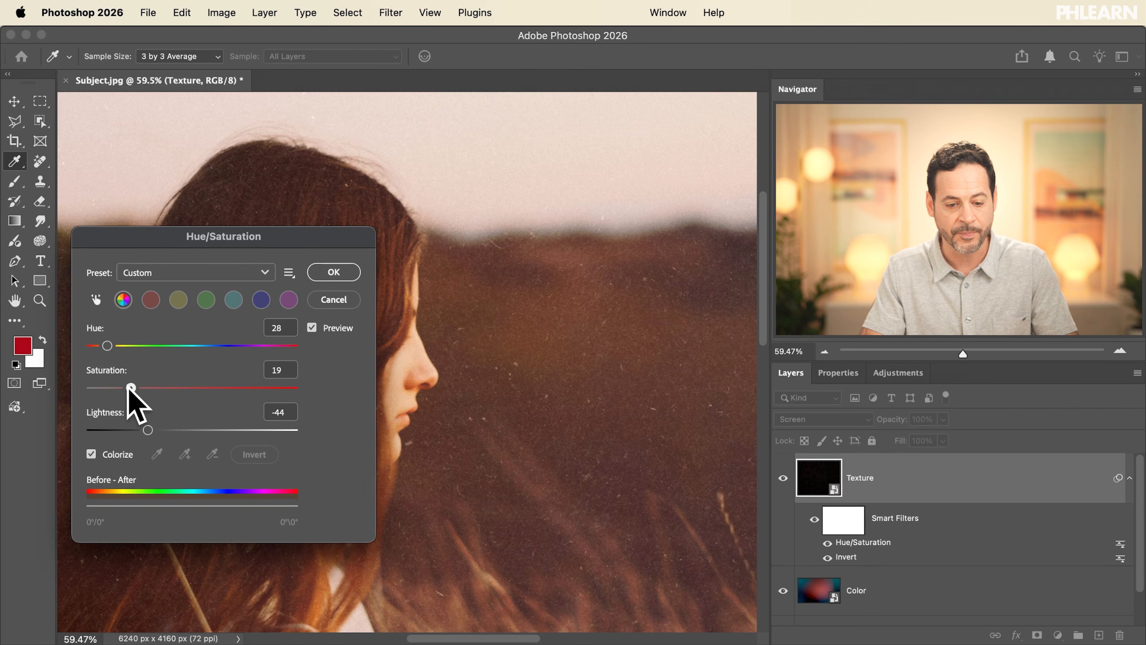
click(321, 330)
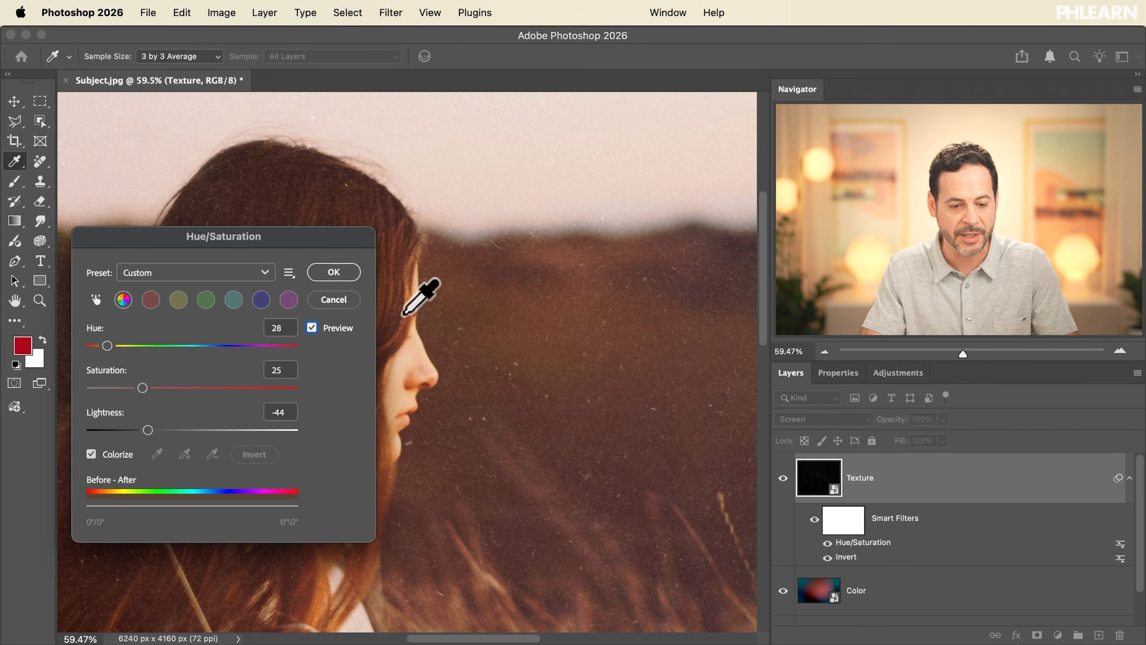
click(334, 272)
key(v)
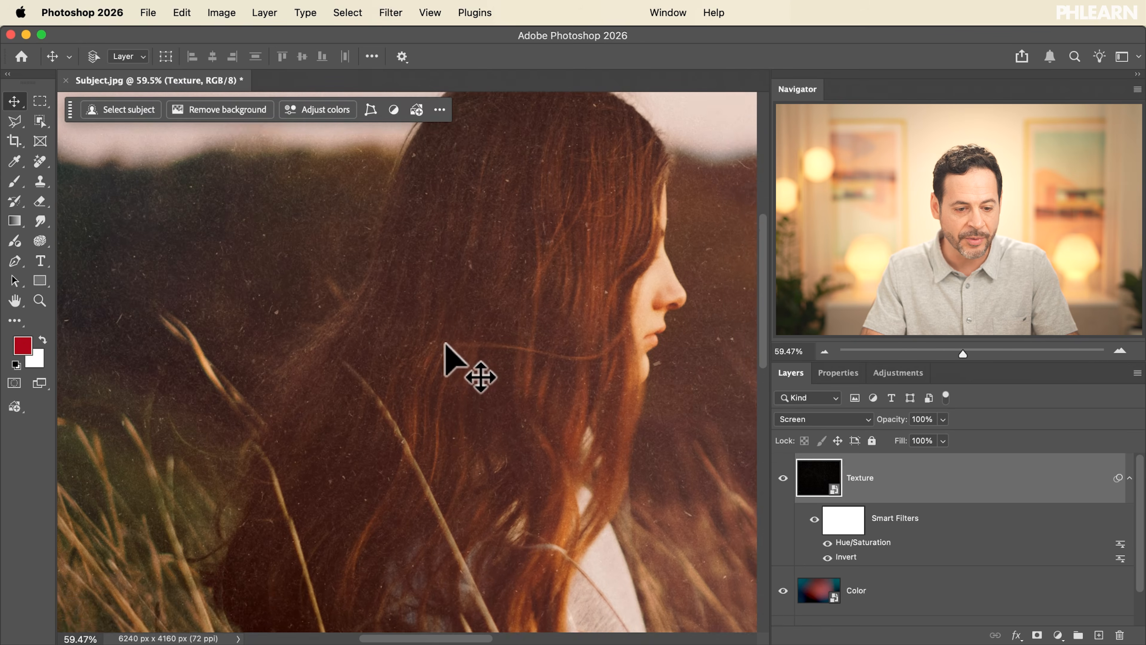
Examine the tinted specks over the hair and face, comparing with the Texture layer and its Invert filter hidden and shown
scroll(445, 344, up, 5)
scroll(445, 344, up, 3)
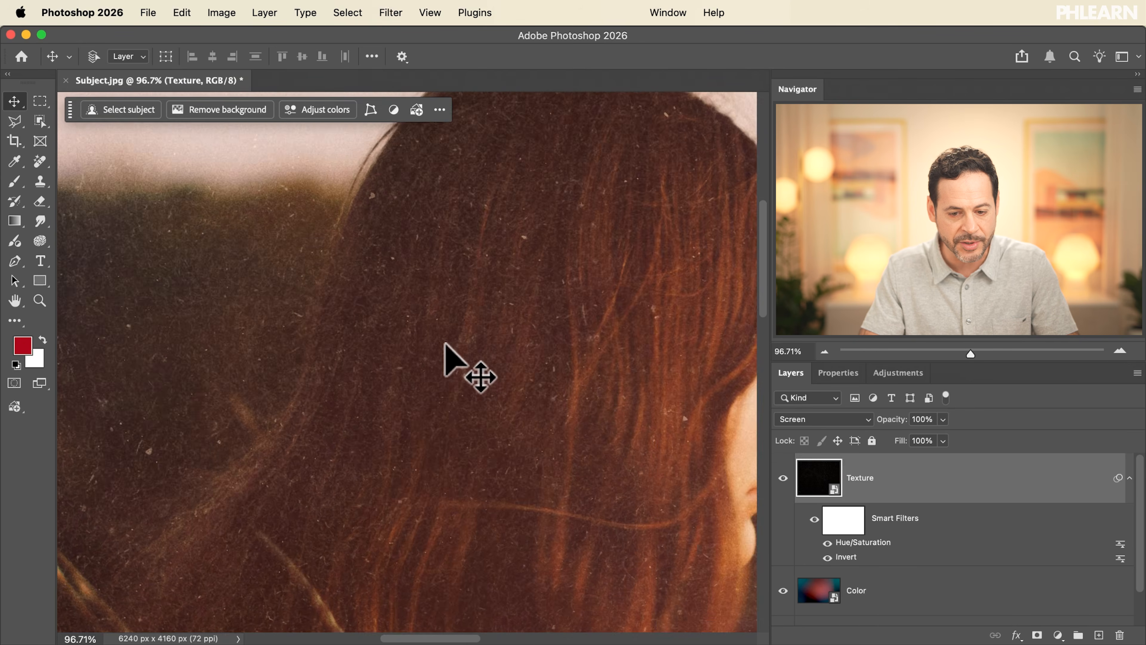
scroll(445, 344, right, 6)
scroll(445, 344, right, 3)
scroll(445, 344, right, 3)
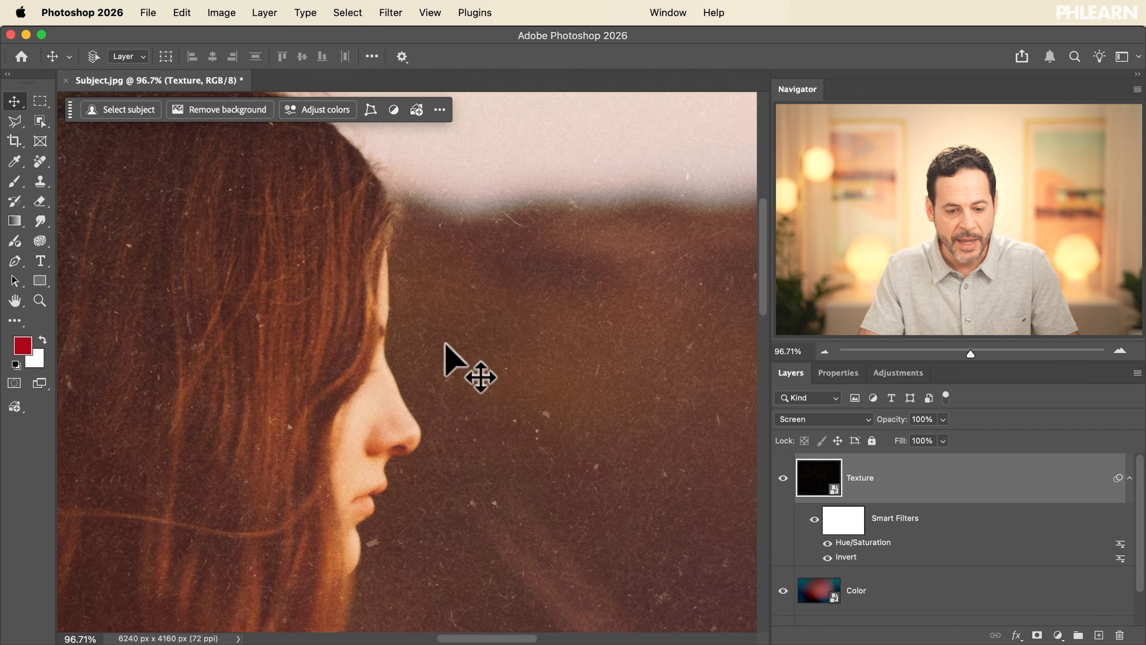
click(783, 478)
click(783, 478)
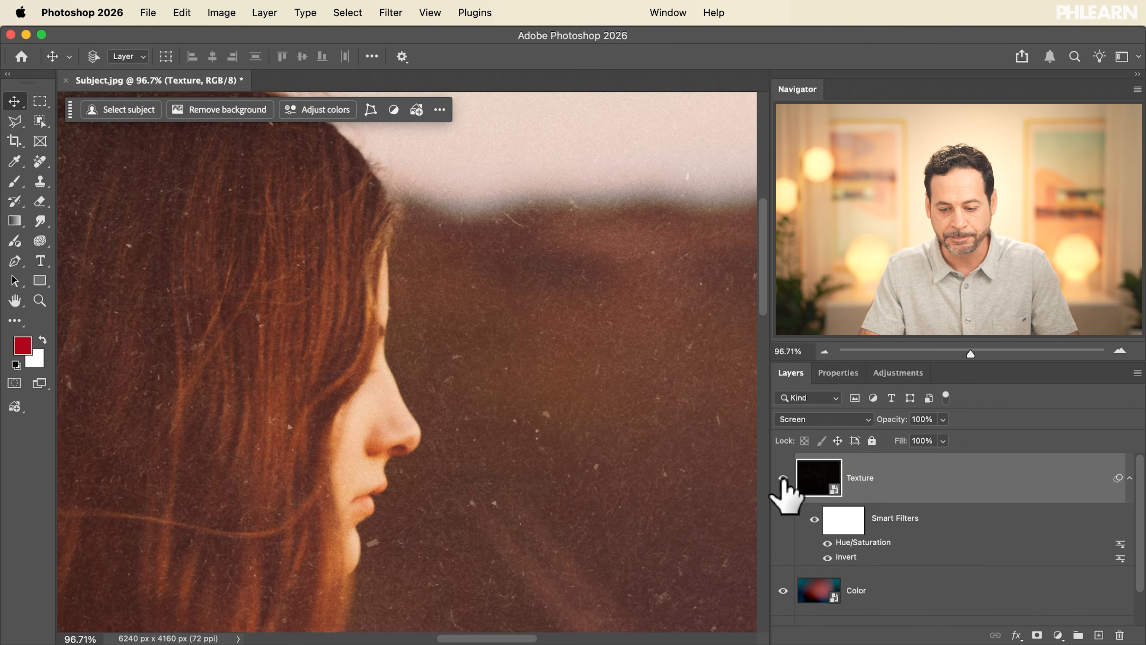
click(827, 560)
click(829, 558)
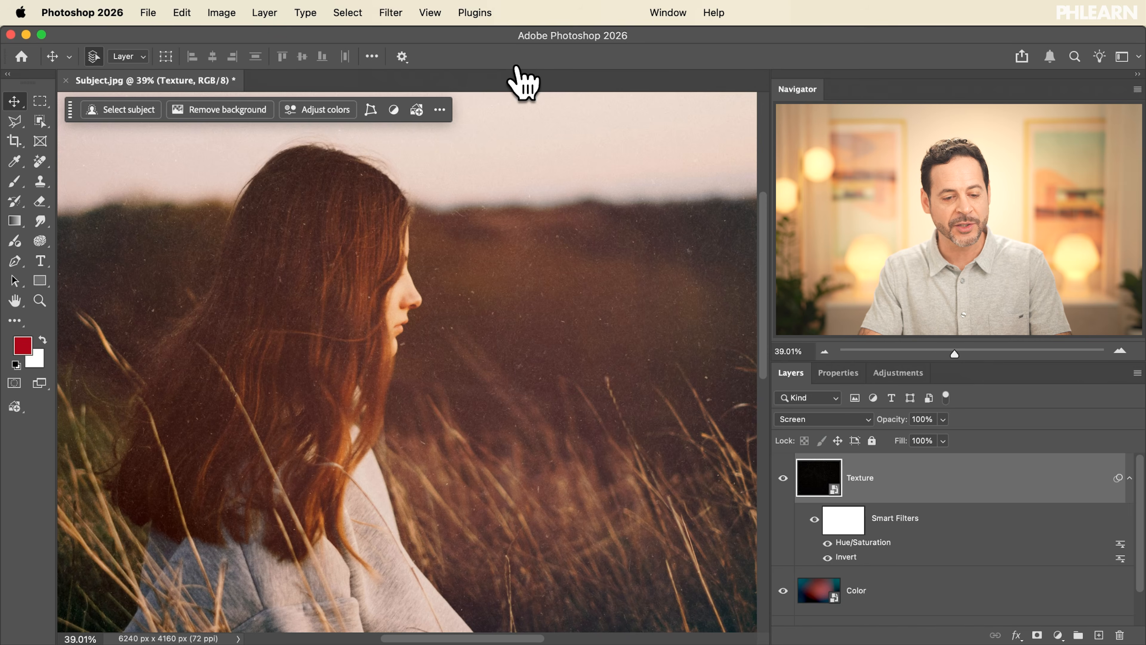
Switch to Finder and place Lights.jpg above the Texture layer, scale it to 143% to cover the canvas, and blend it with Screen
key(super+Tab)
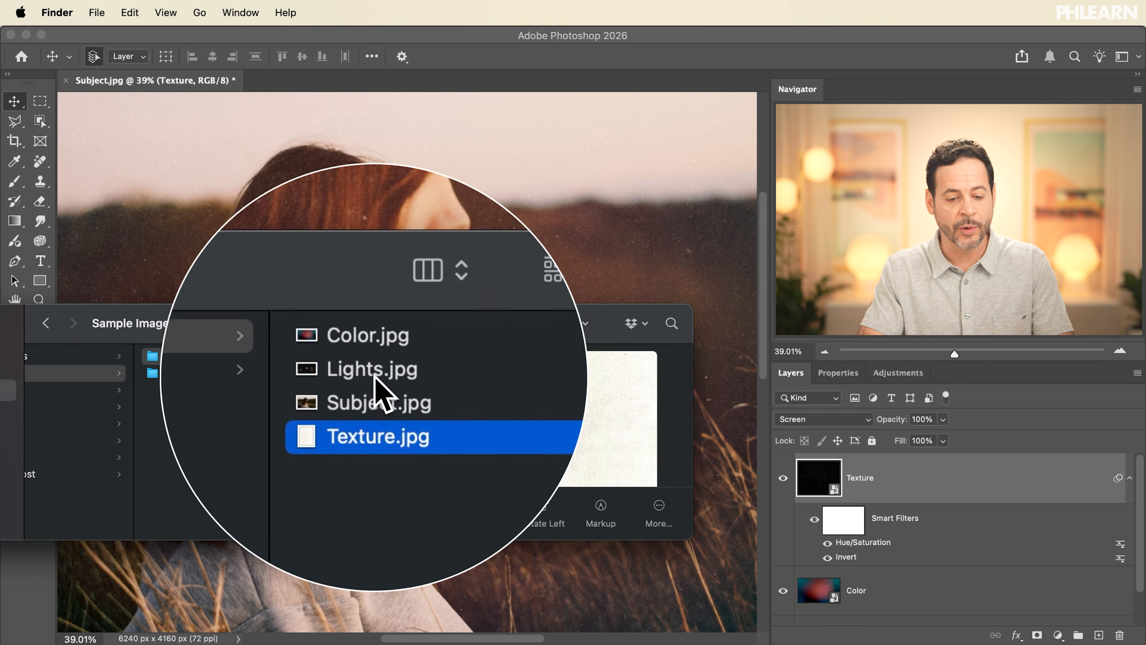
click(363, 372)
drag(363, 372, 491, 262)
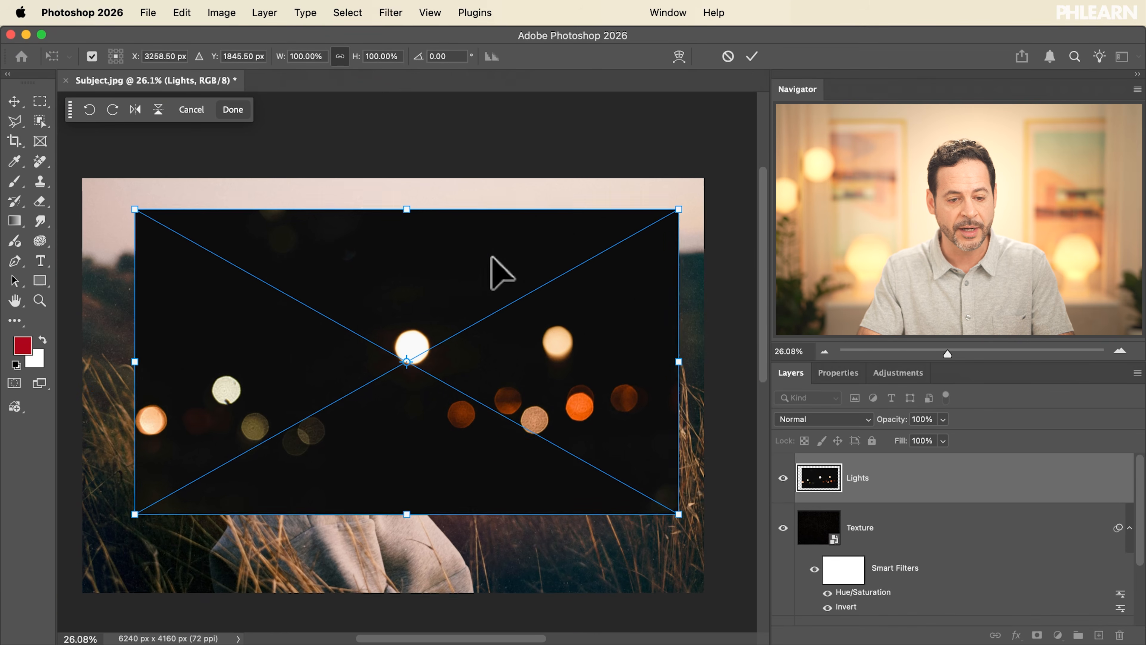
drag(356, 57, 392, 57)
drag(406, 228, 416, 264)
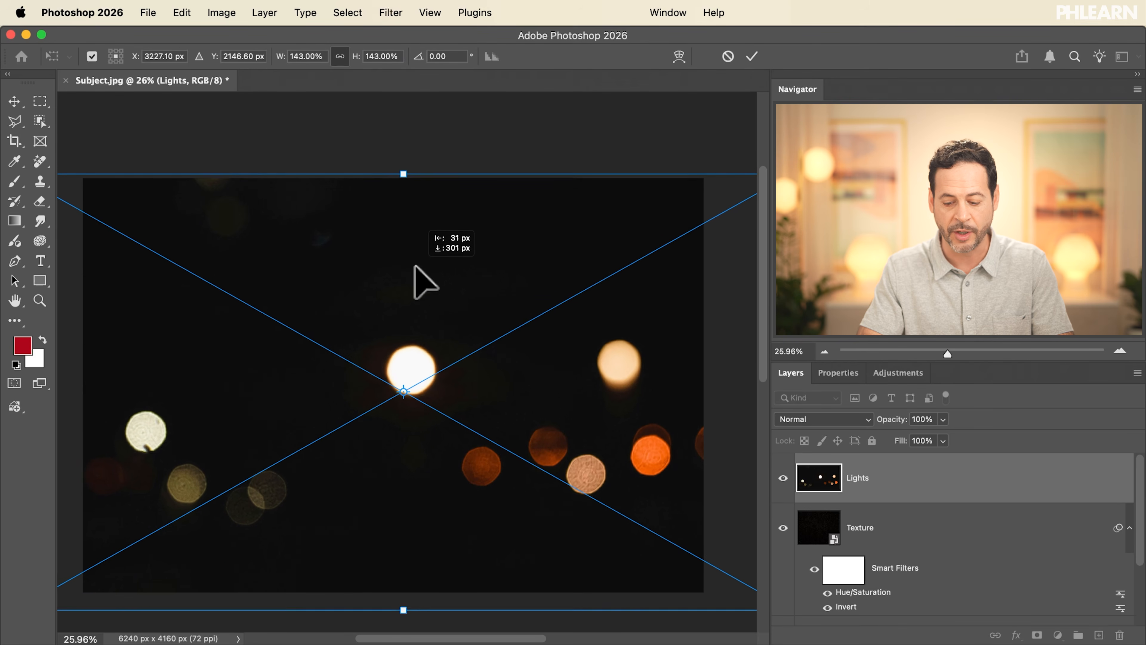
key(Return)
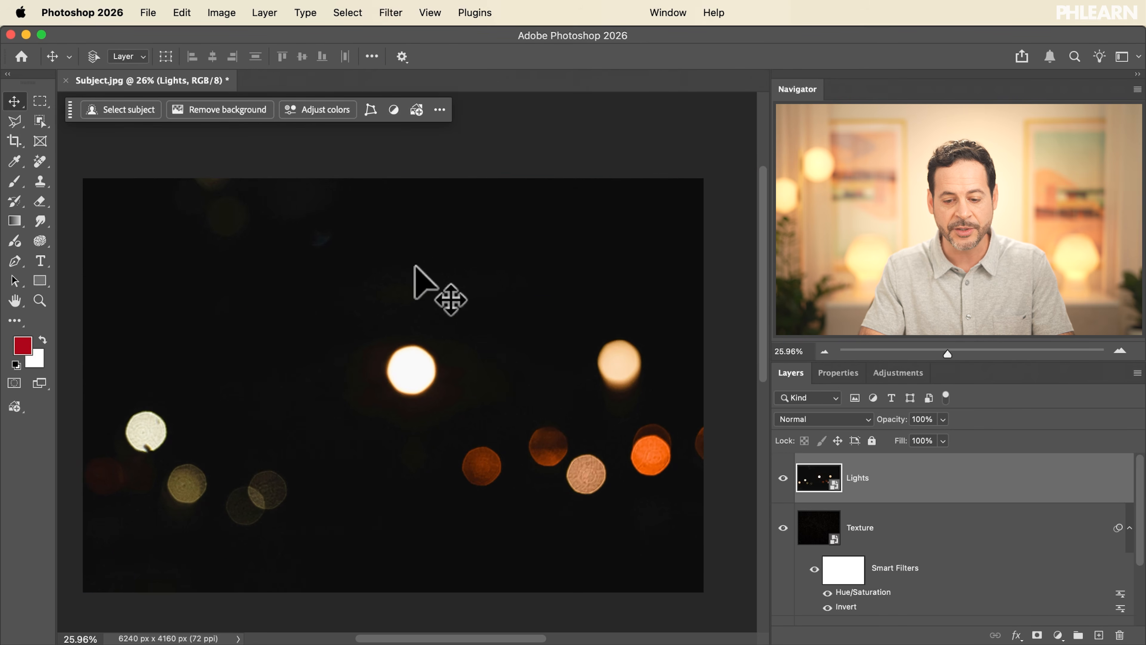
click(808, 422)
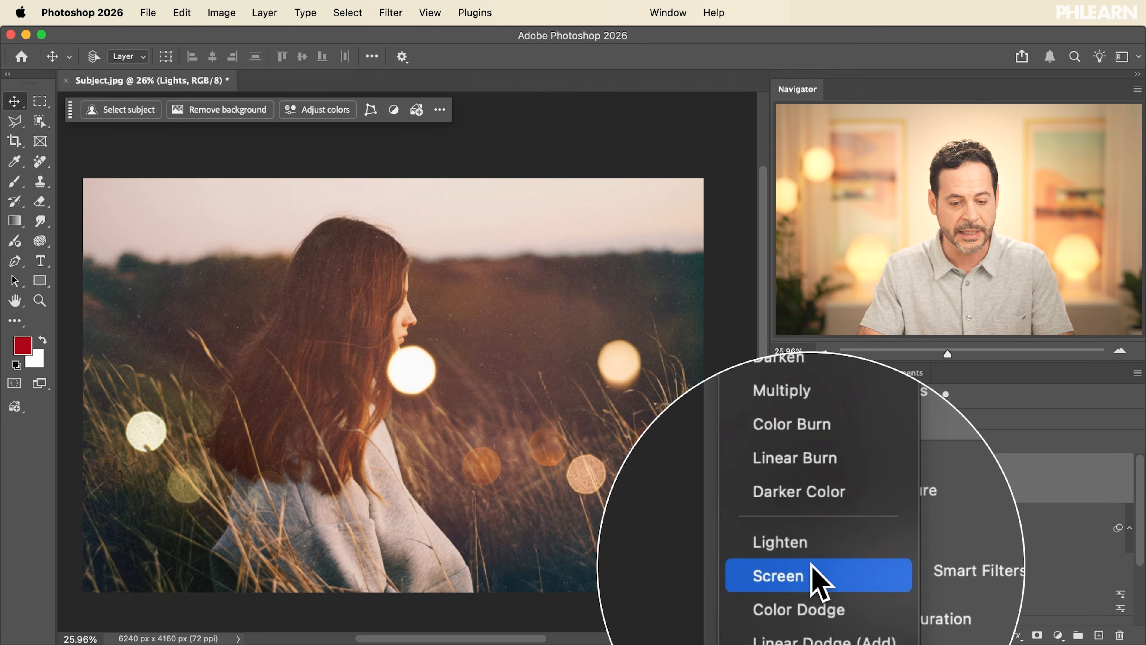
click(812, 566)
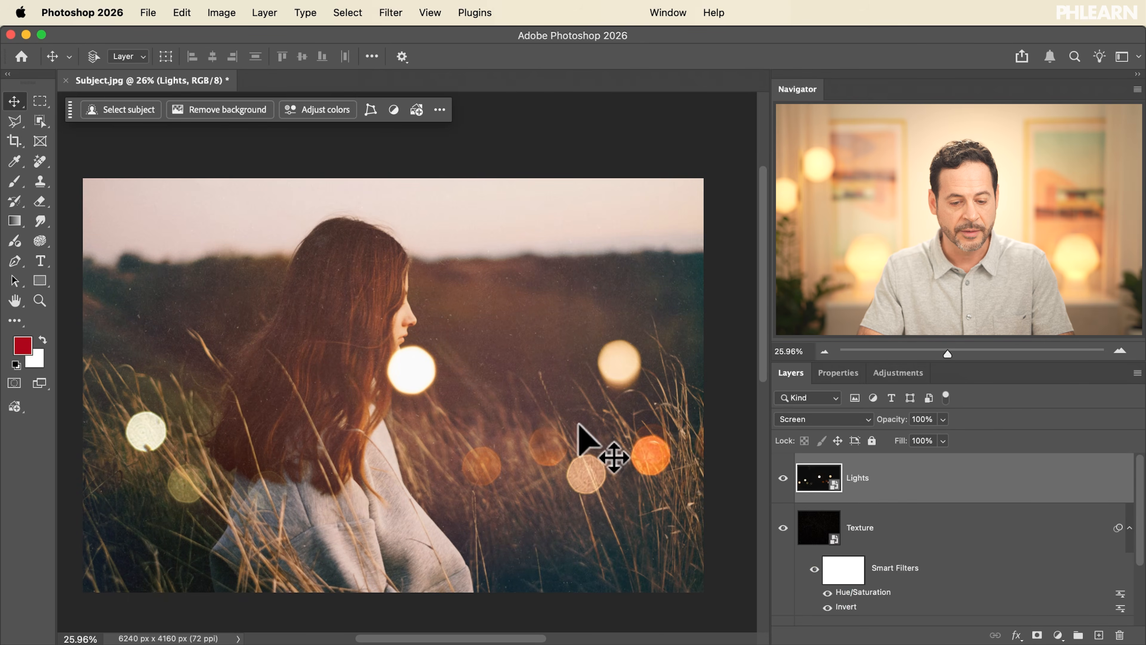
Shift the Lights layer about 200 px down over the portrait and try adding a layer mask to it
drag(550, 410, 553, 433)
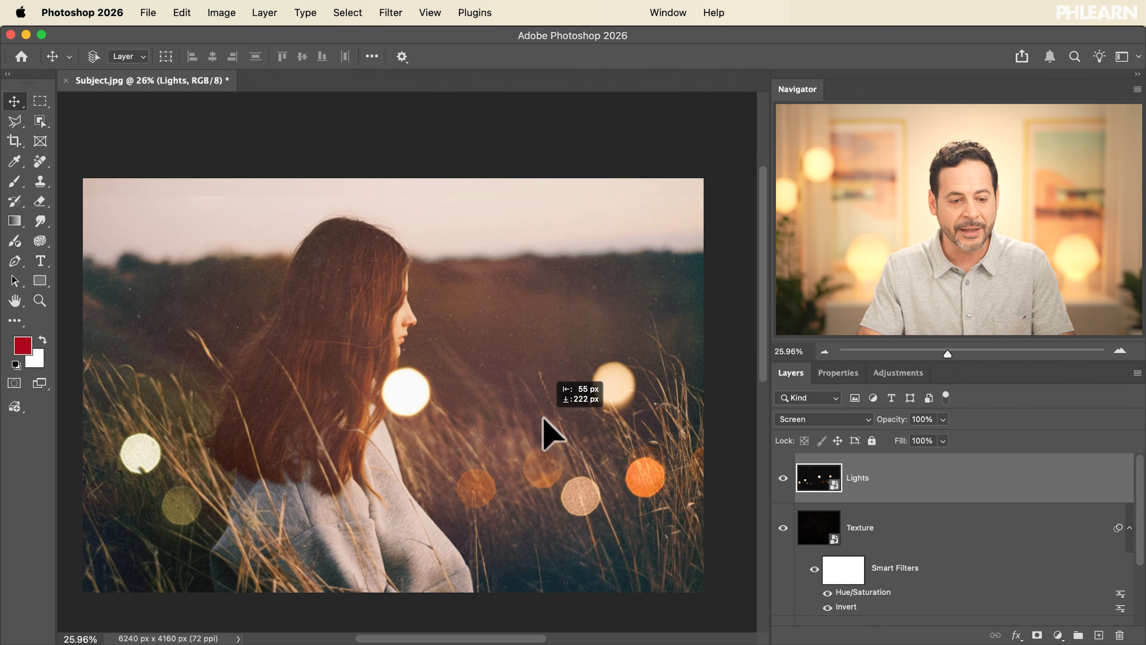
drag(552, 431, 552, 432)
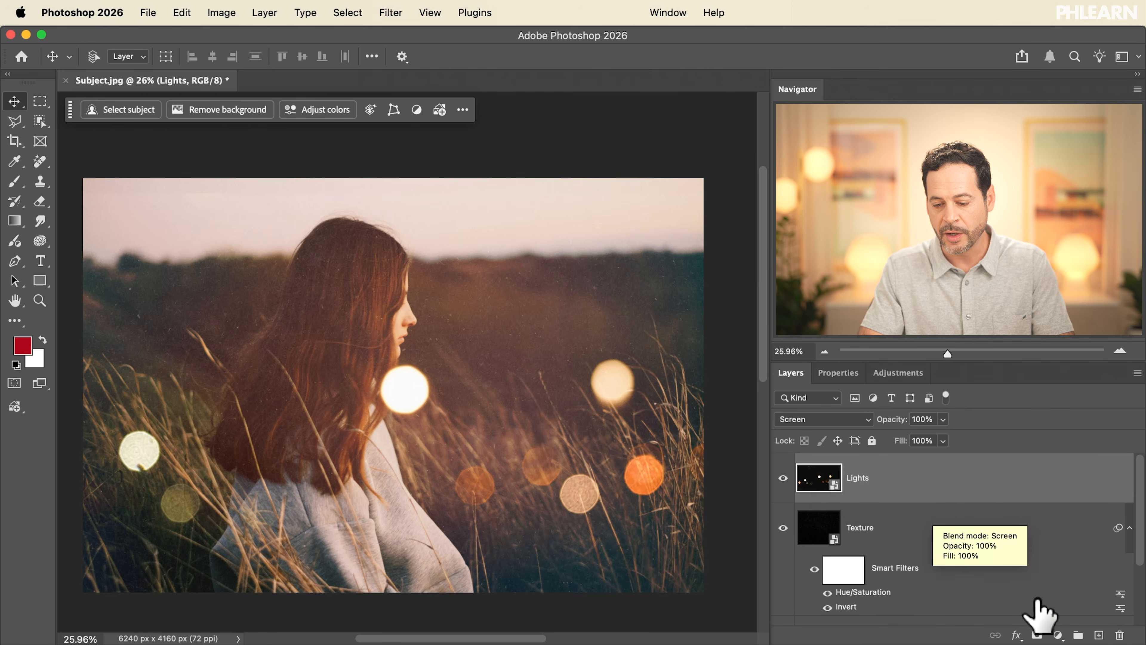
click(1038, 634)
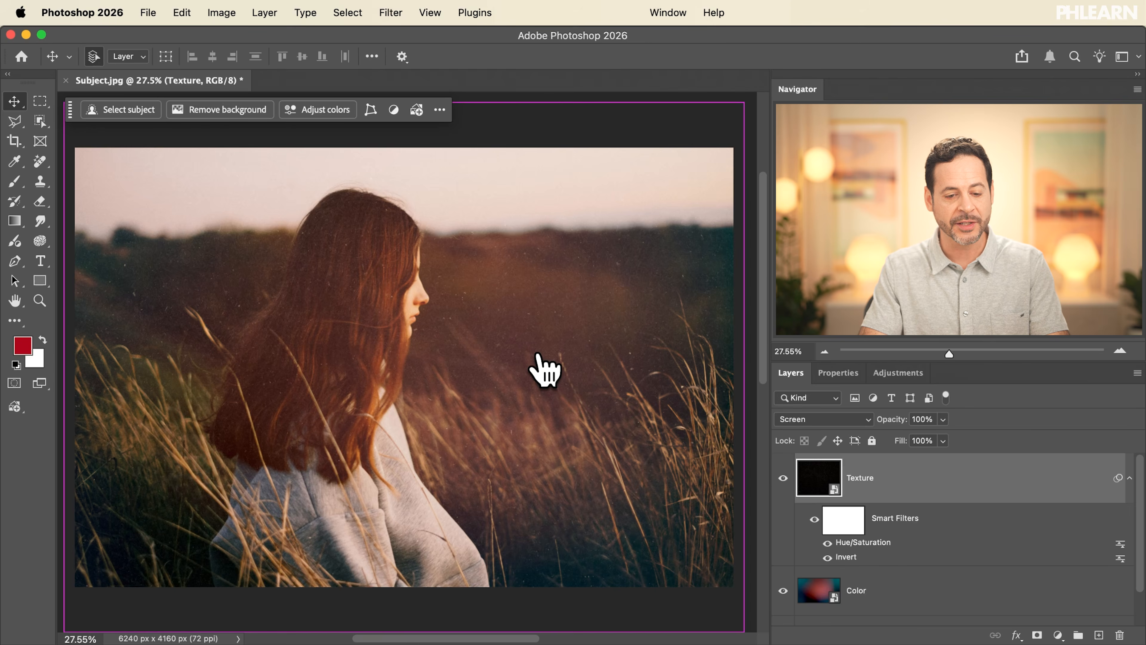
Switch to Finder, place Lights.jpg above the Texture layer scaled to 154%, and blend it with Screen
key(super+Tab)
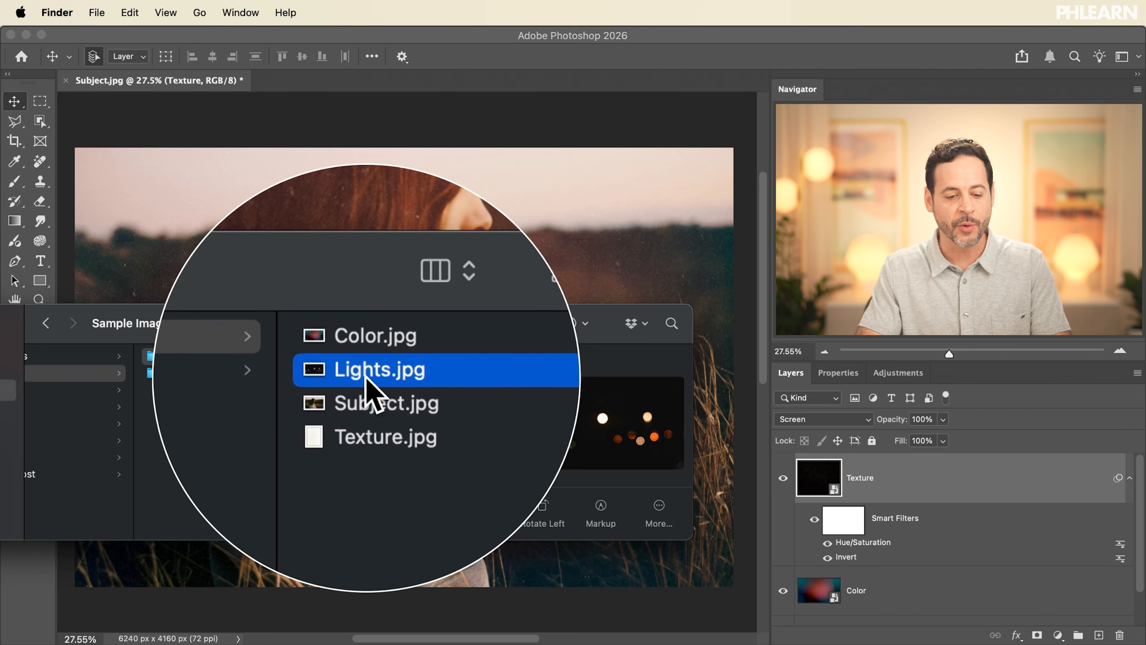
key(Return)
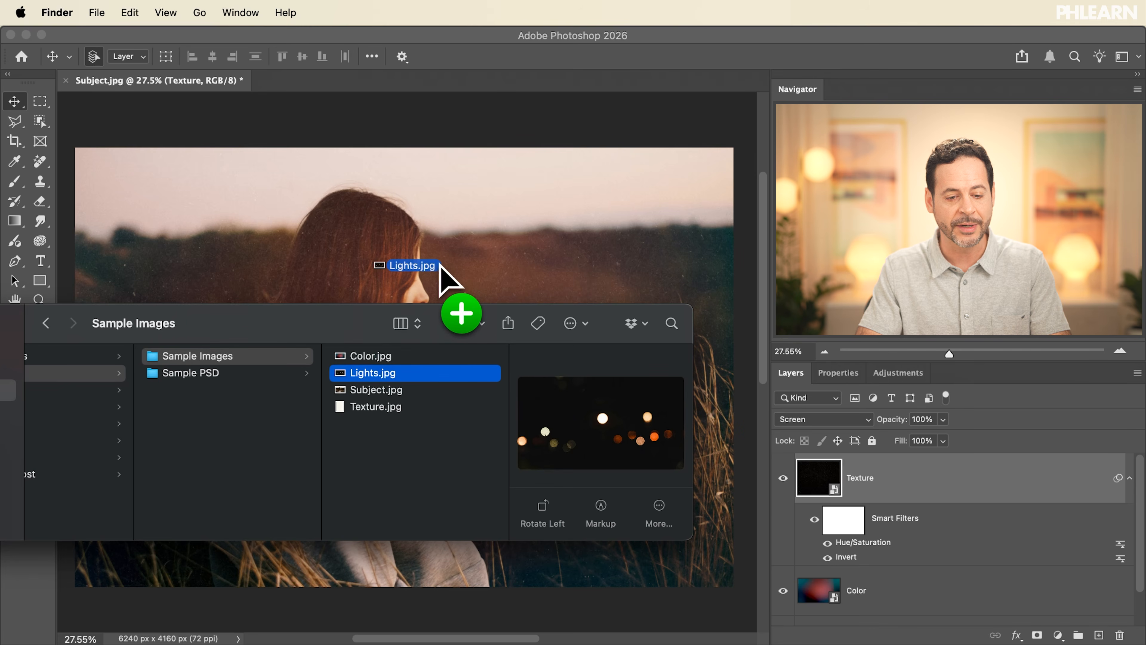
drag(440, 266, 440, 267)
drag(362, 61, 405, 69)
drag(412, 177, 414, 202)
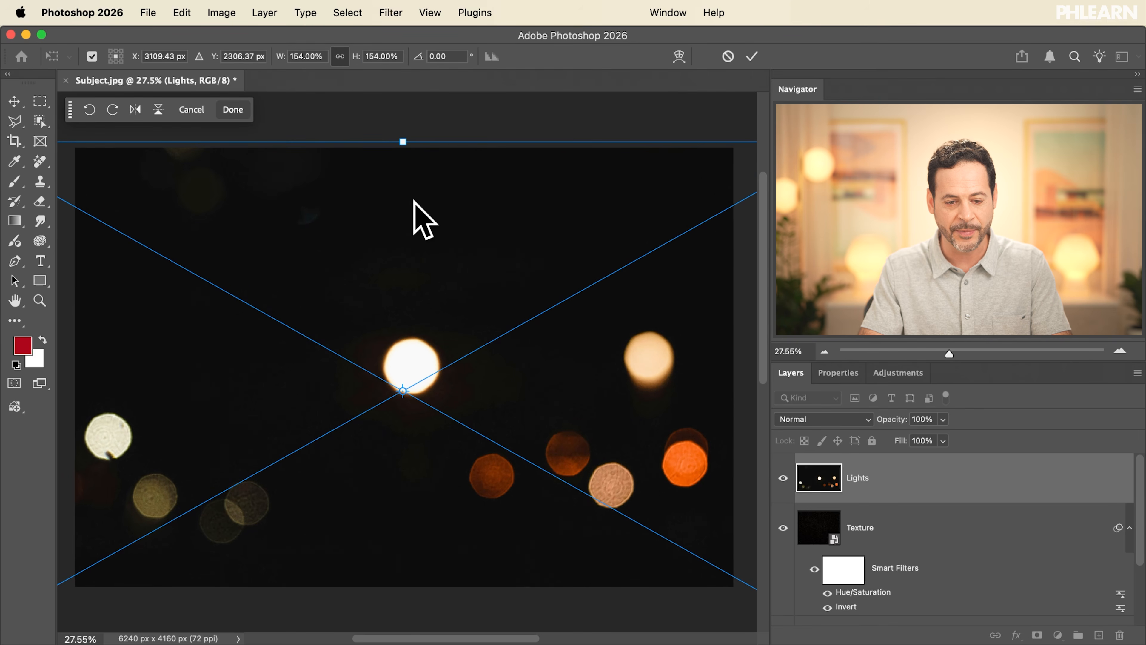
key(Return)
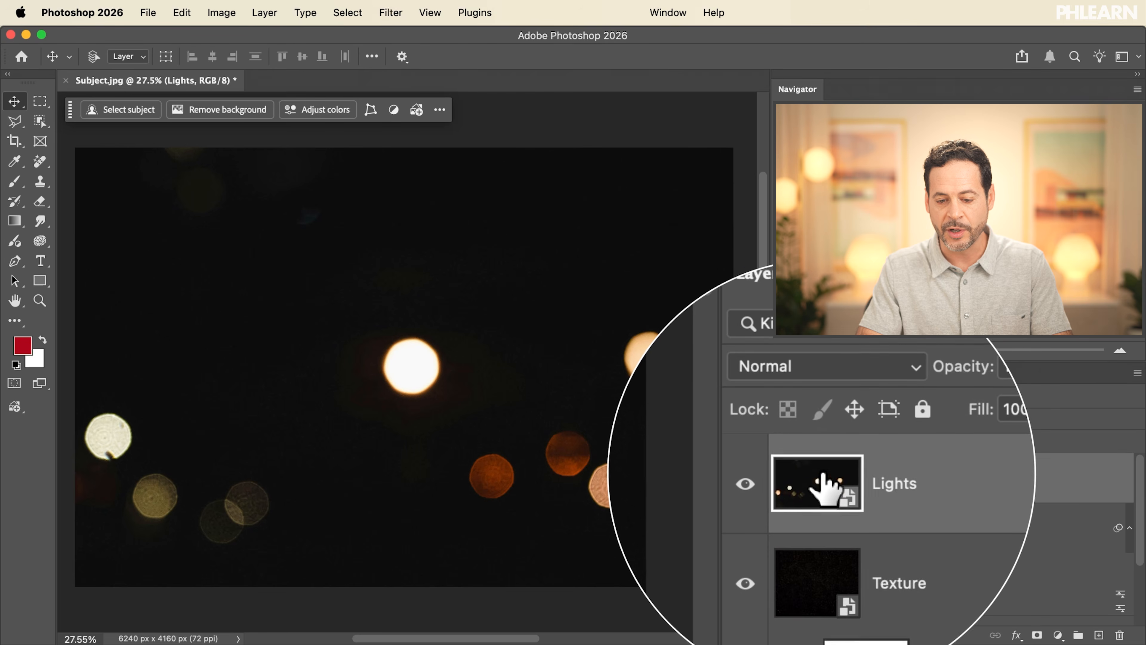
click(813, 419)
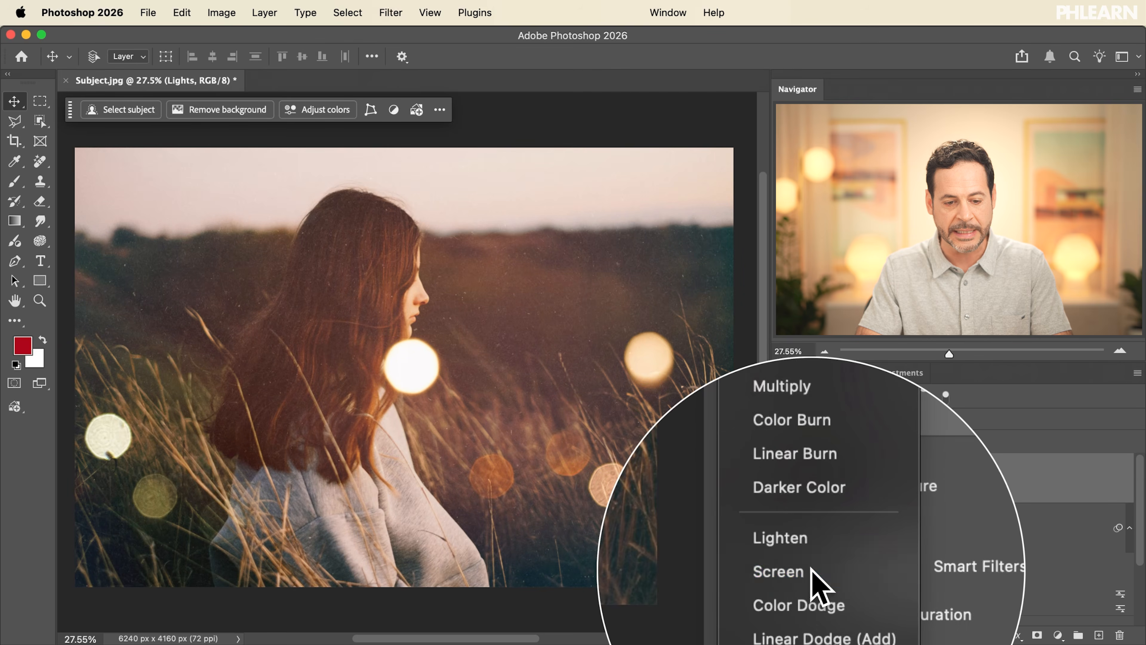
click(813, 572)
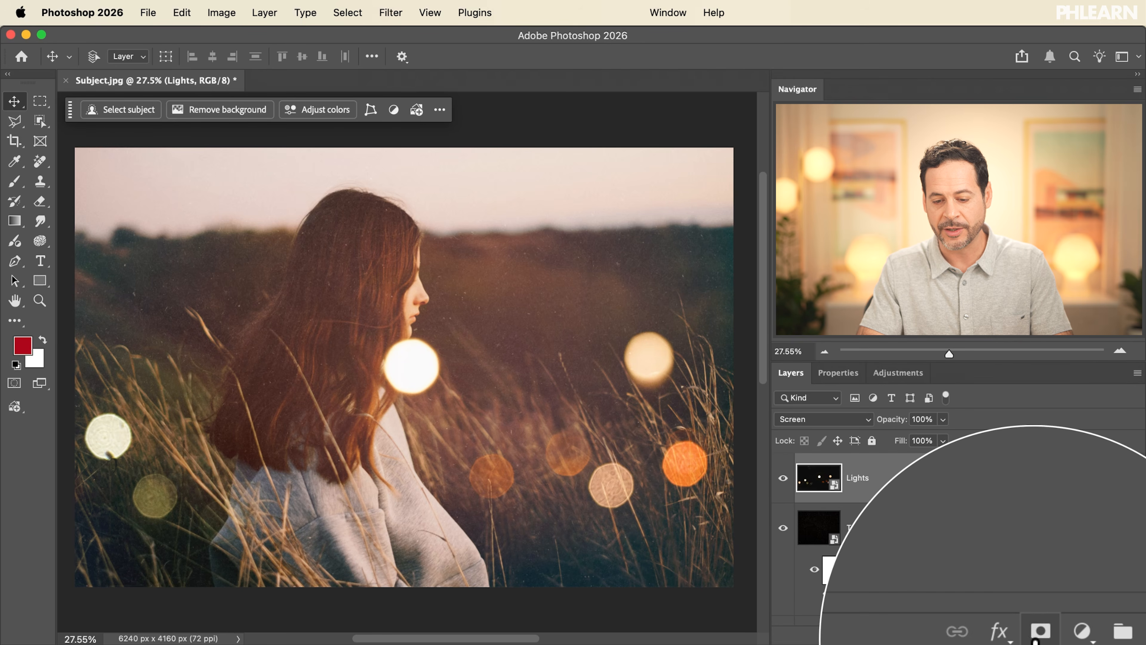
Add a layer mask to the Lights layer and paint out the bright light beside the face in black at 30% flow
click(1036, 634)
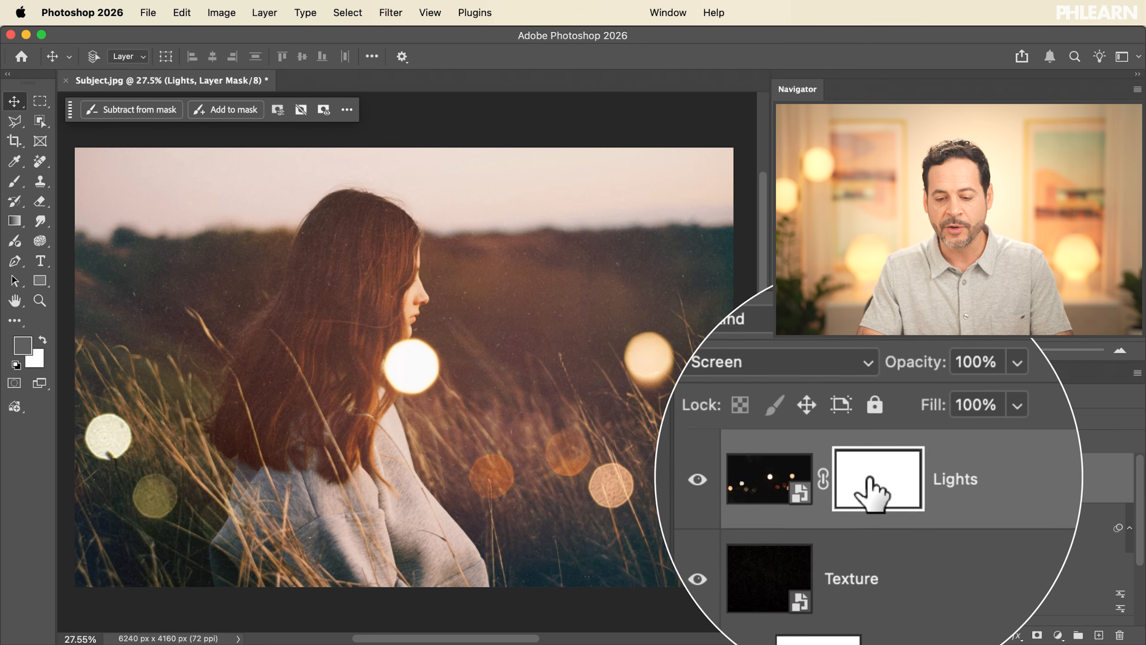
click(129, 111)
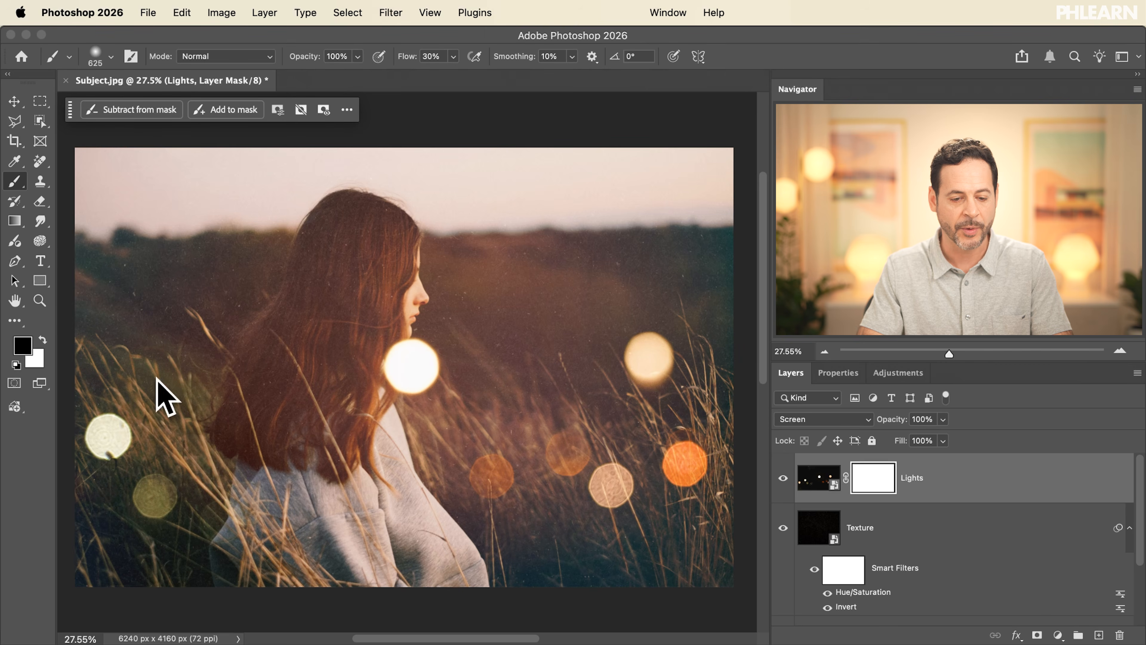
mouse_move(409, 358)
mouse_down()
mouse_move(424, 338)
mouse_move(434, 378)
mouse_move(413, 404)
mouse_move(411, 383)
mouse_move(369, 352)
mouse_move(402, 345)
mouse_move(375, 349)
mouse_move(392, 356)
mouse_move(373, 373)
mouse_up()
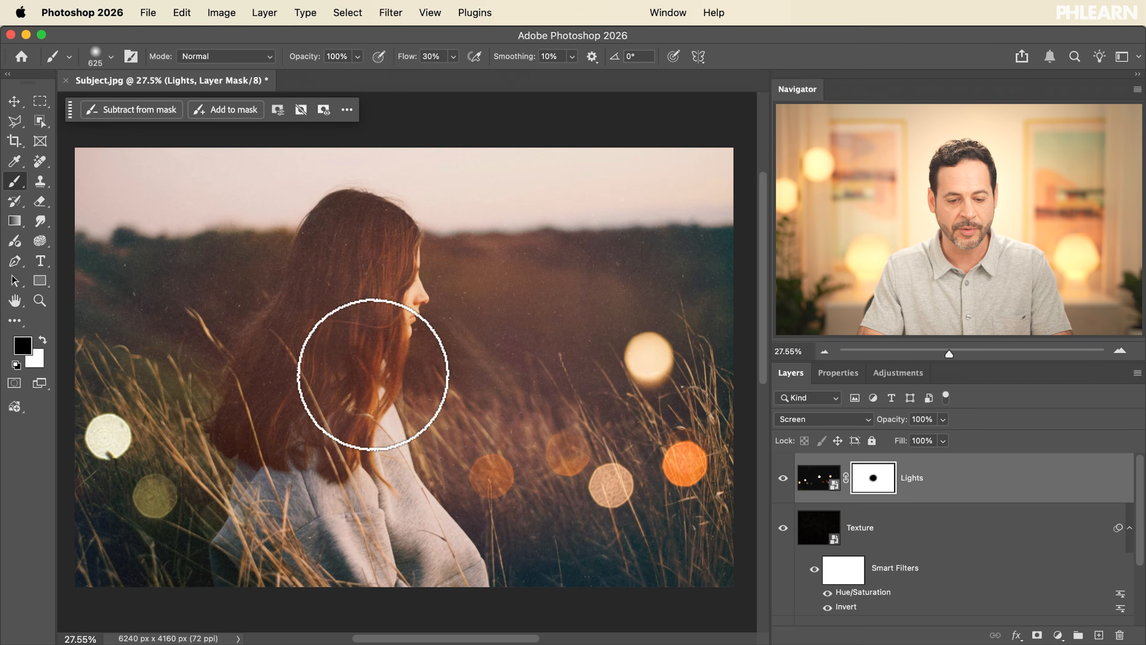
click(782, 477)
click(782, 478)
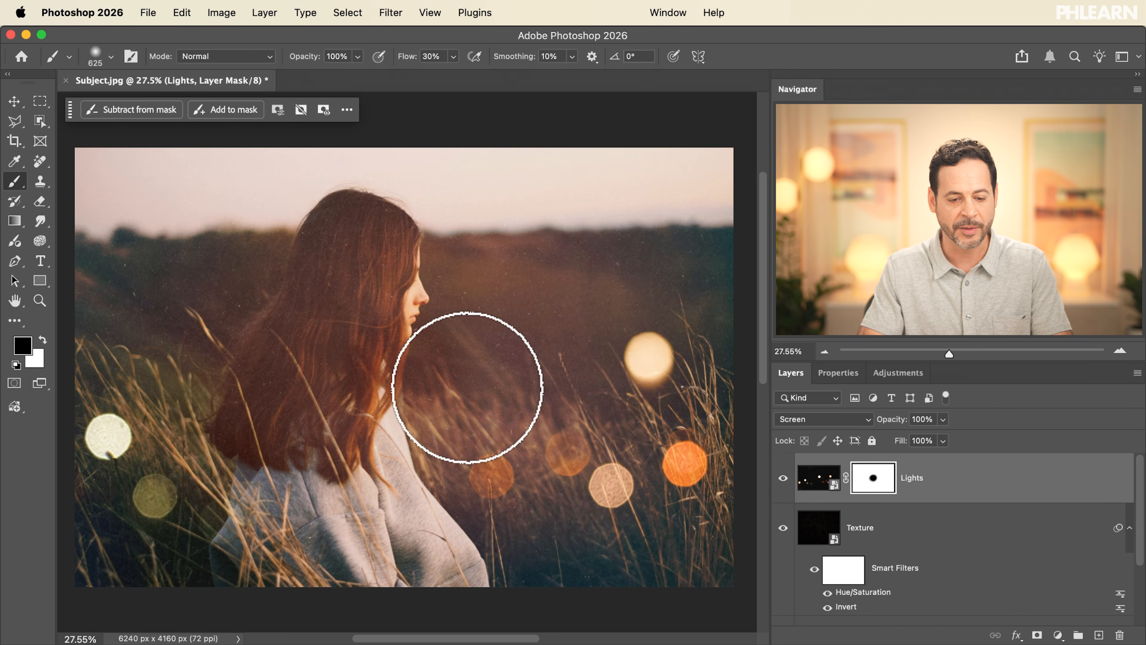
Paint more of the Lights mask over the hair and body with brush flow at 20%, comparing with the layer hidden and shown
drag(377, 416, 397, 377)
key(shift+2)
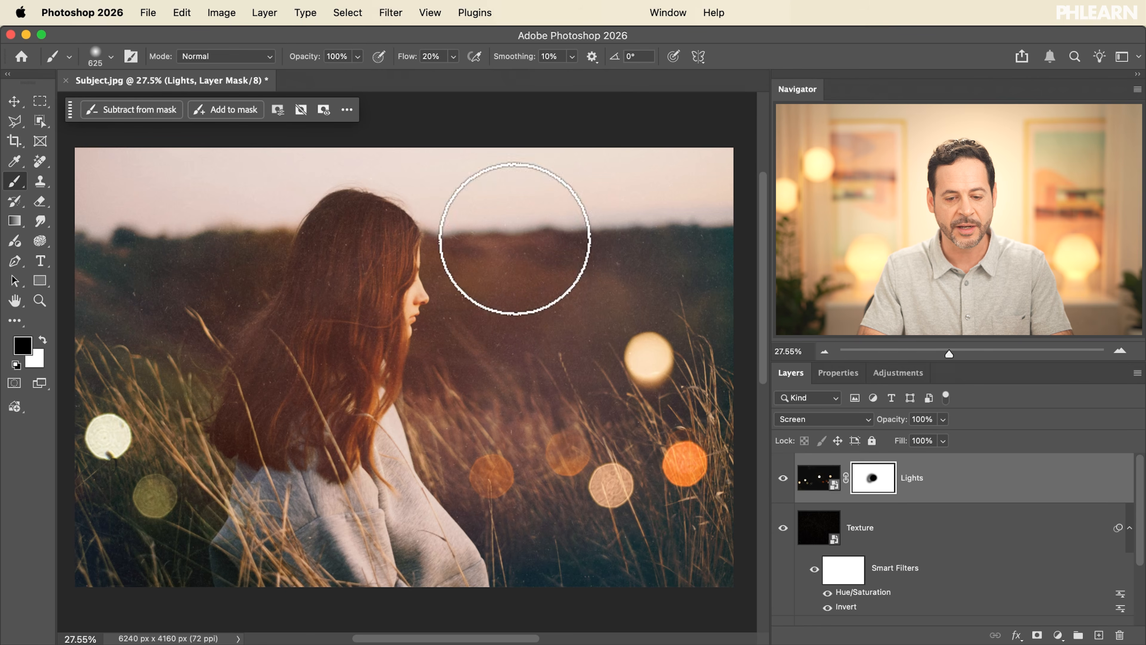
mouse_move(353, 234)
mouse_down()
mouse_move(327, 450)
mouse_move(393, 486)
mouse_move(446, 546)
mouse_up()
click(783, 478)
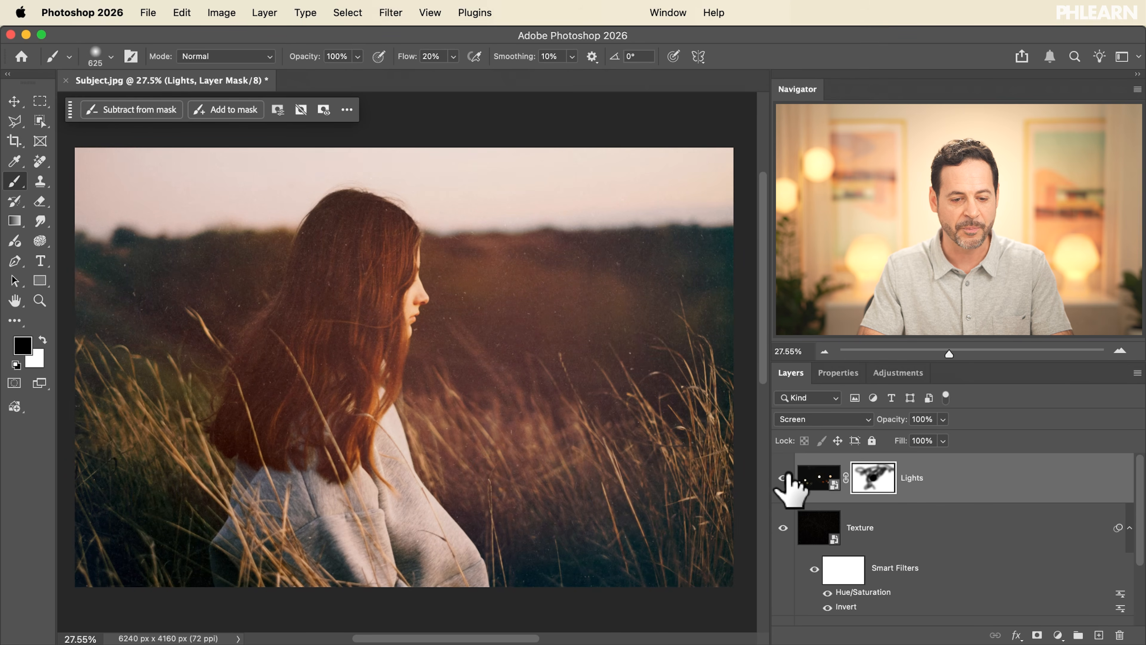
click(783, 478)
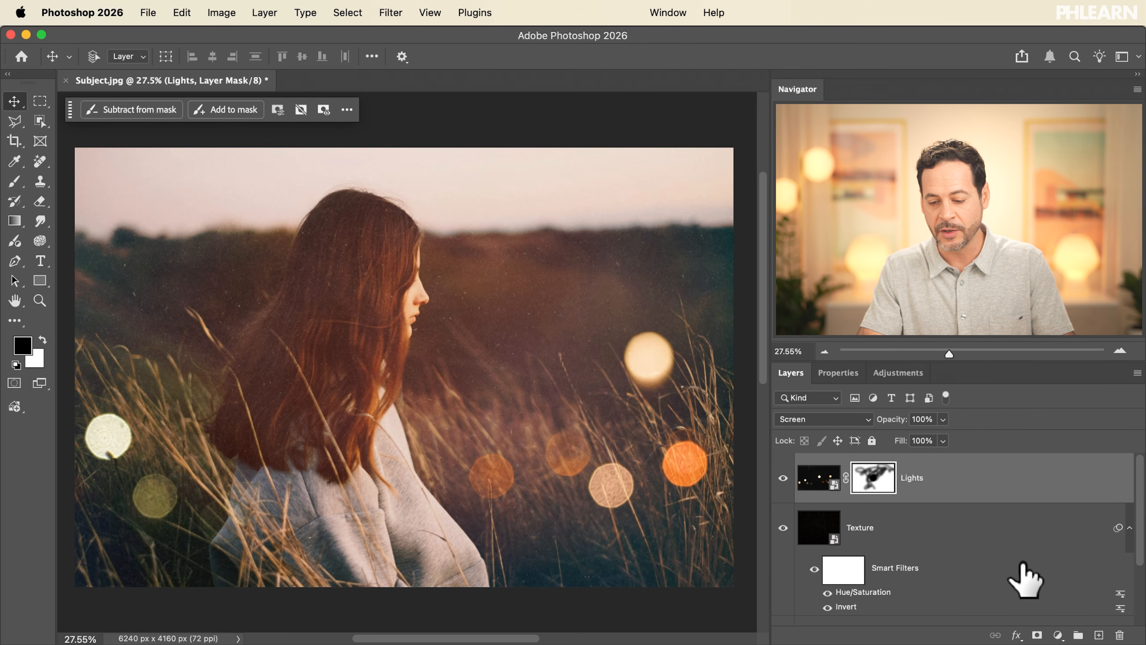
Fill a new top layer with the merged image using Apply Image at 100% opacity, and convert it for smart filters
click(1099, 635)
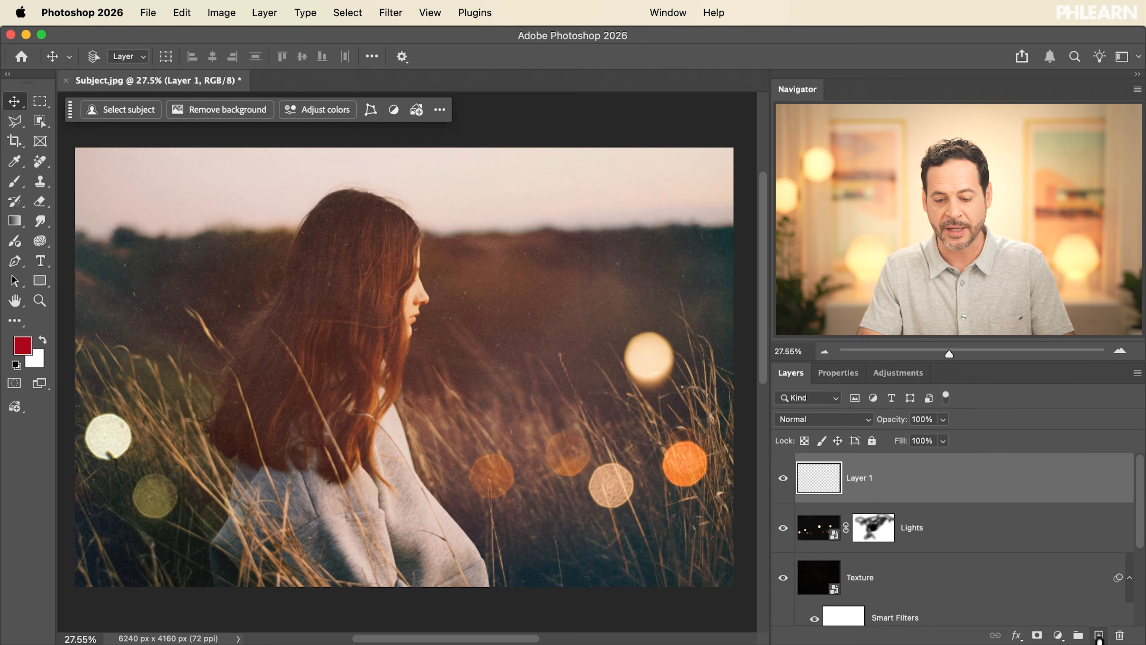
click(223, 14)
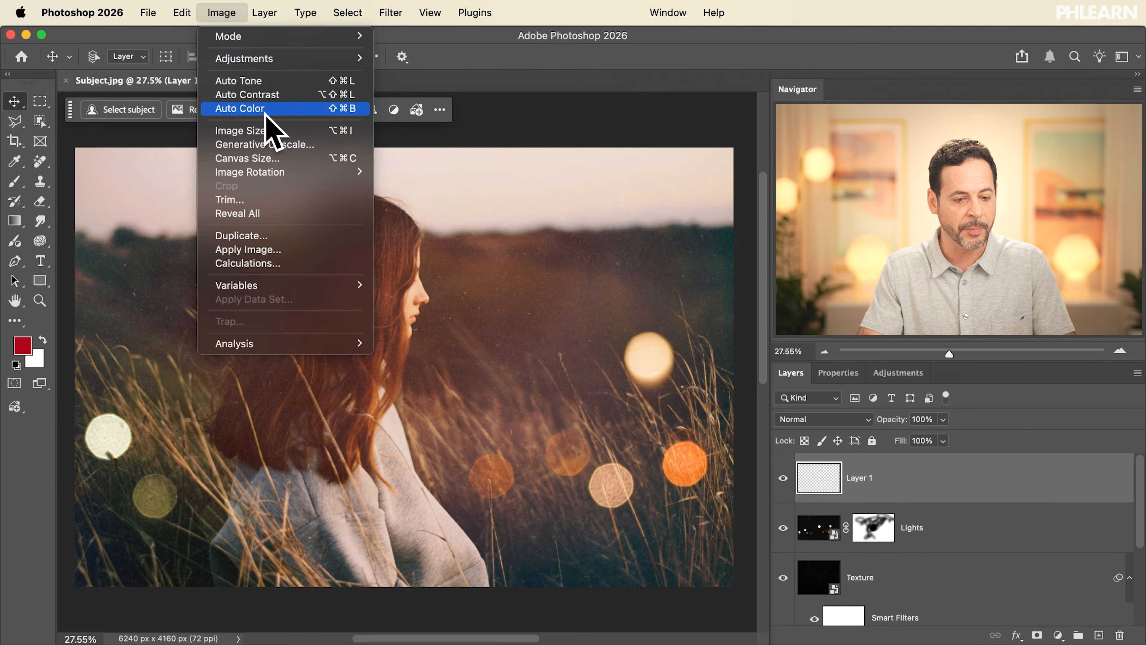
click(266, 253)
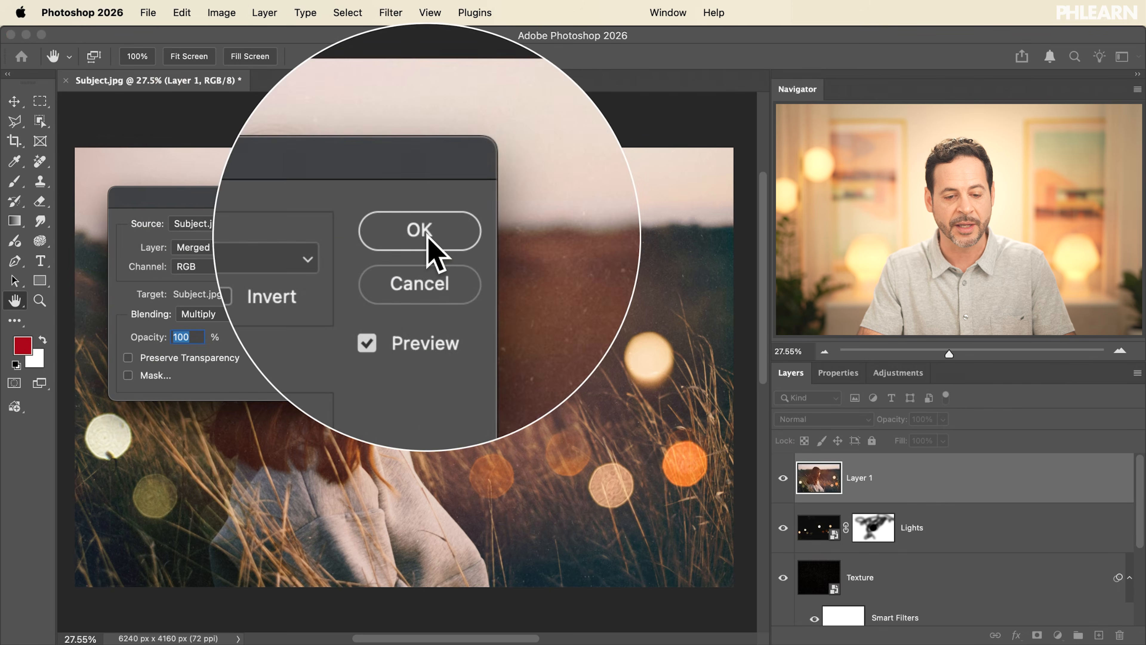
click(424, 246)
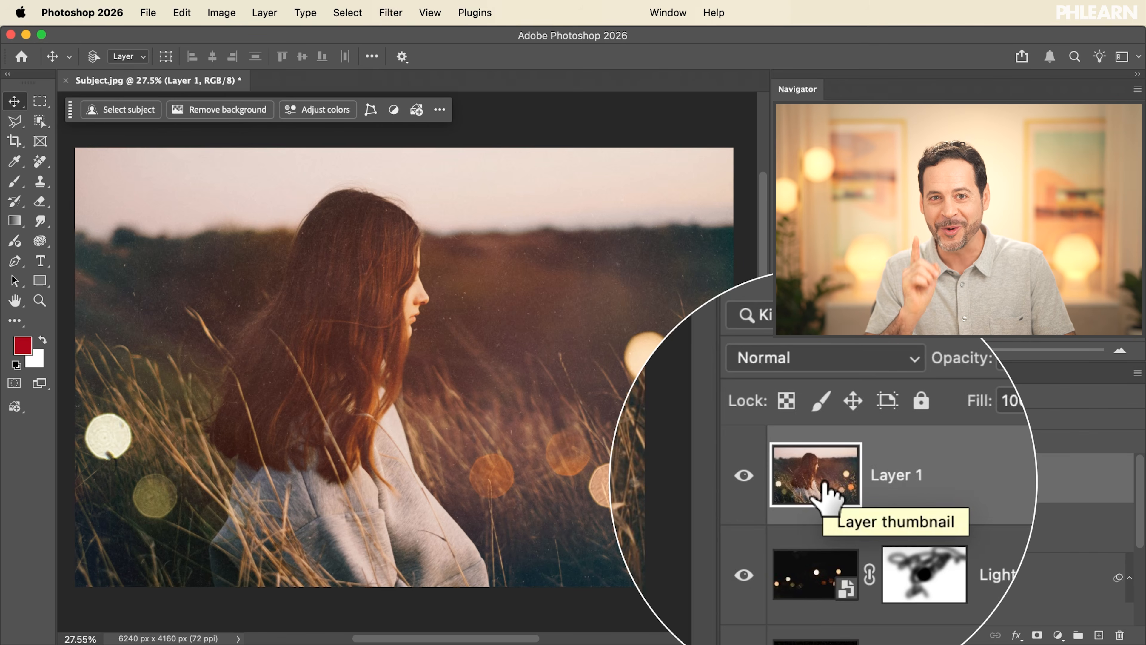
click(392, 14)
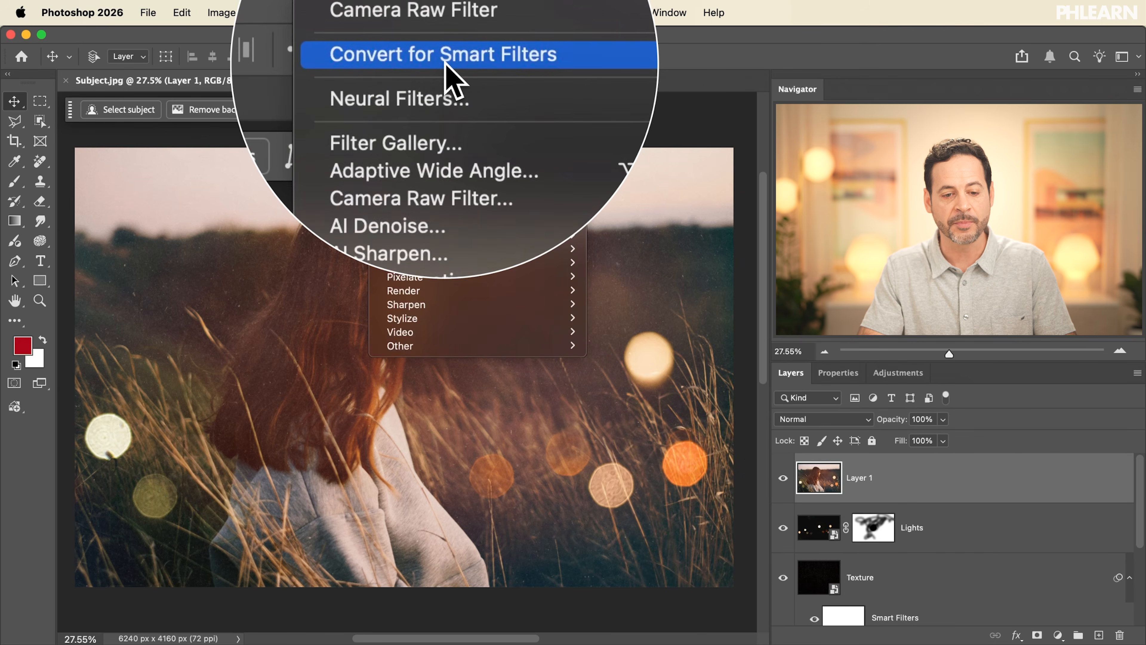
click(444, 58)
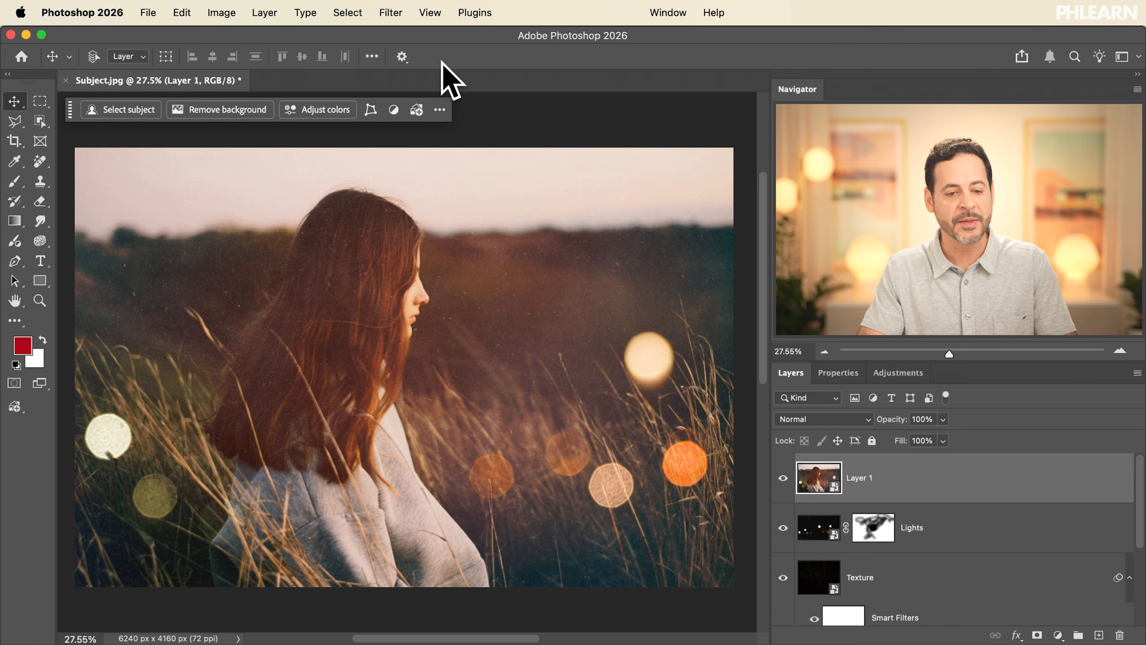
Color grade Layer 1 in the Camera Raw Filter: midtones hue 142, saturation 22; shadows hue 353, saturation 20; highlights hue 77, saturation 30
click(390, 12)
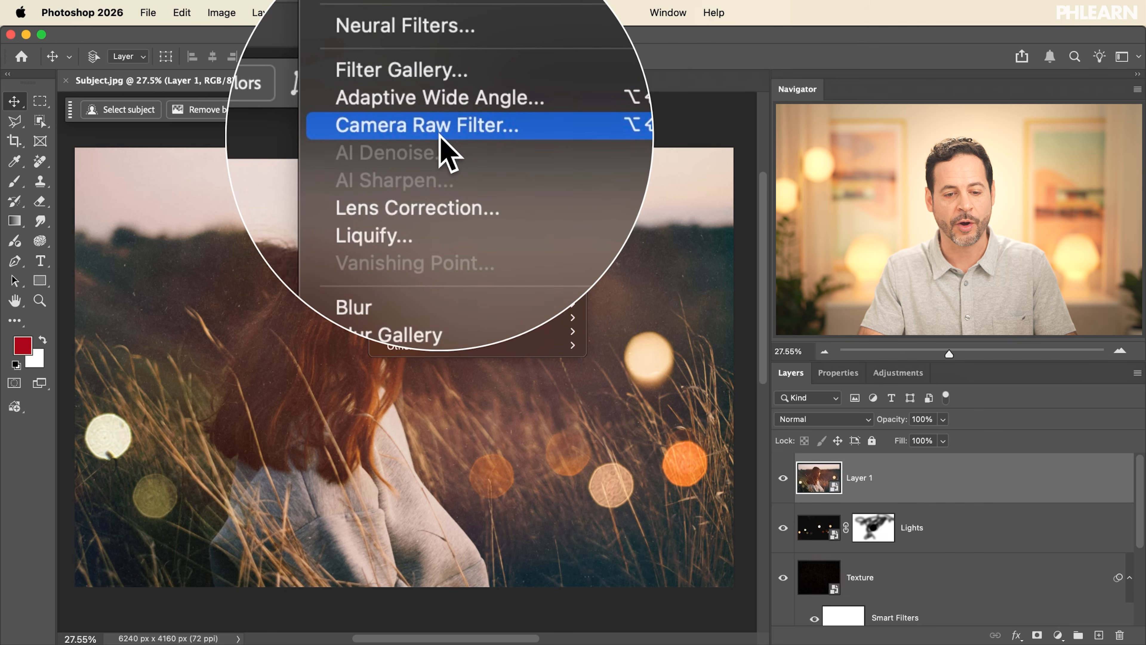
click(447, 147)
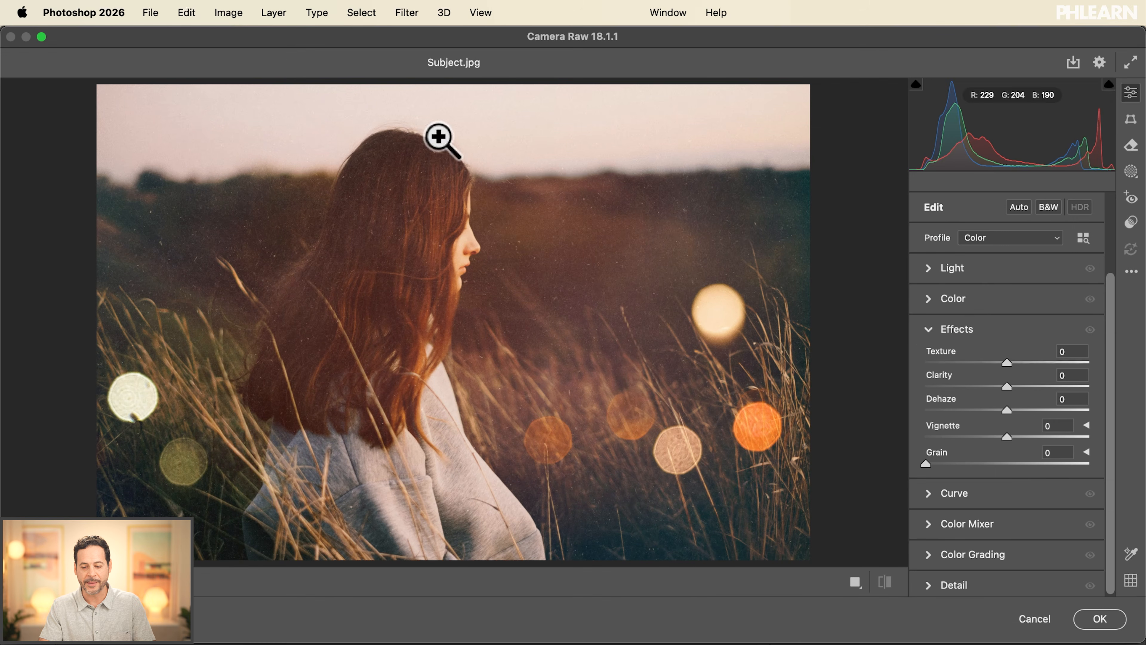
click(930, 331)
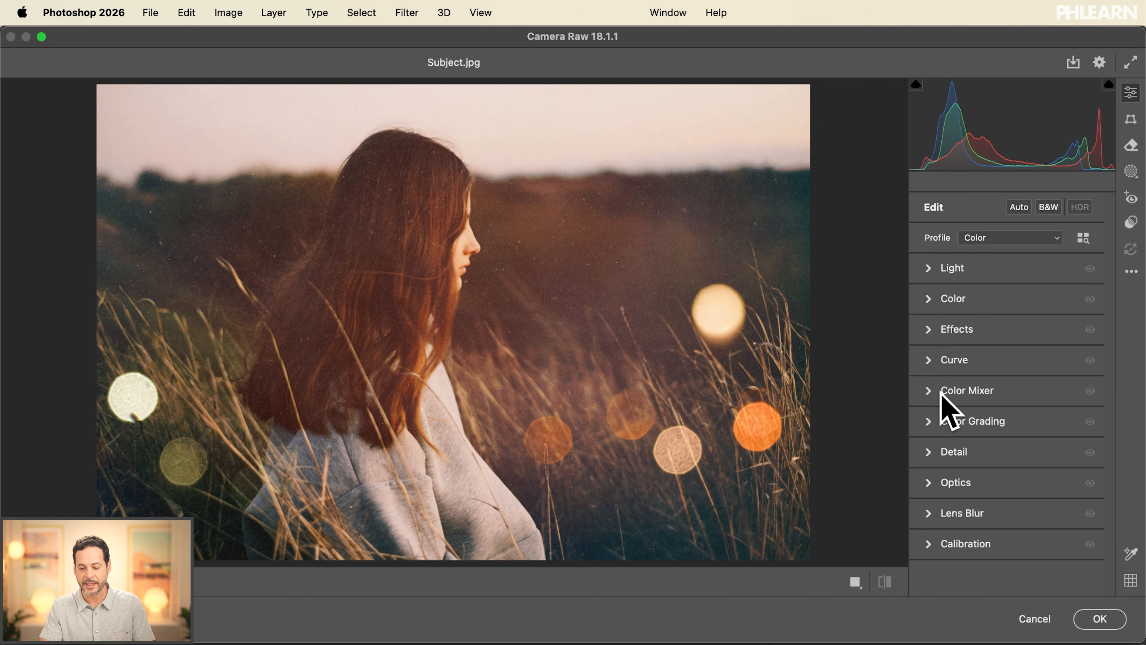
click(931, 421)
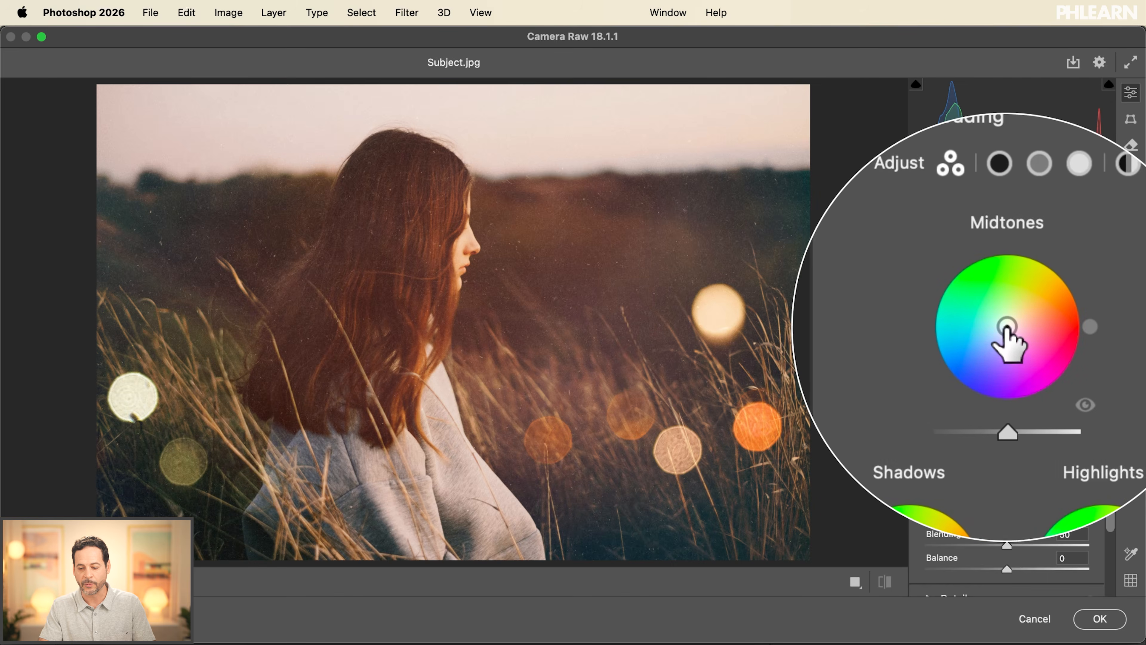
drag(1007, 326, 992, 331)
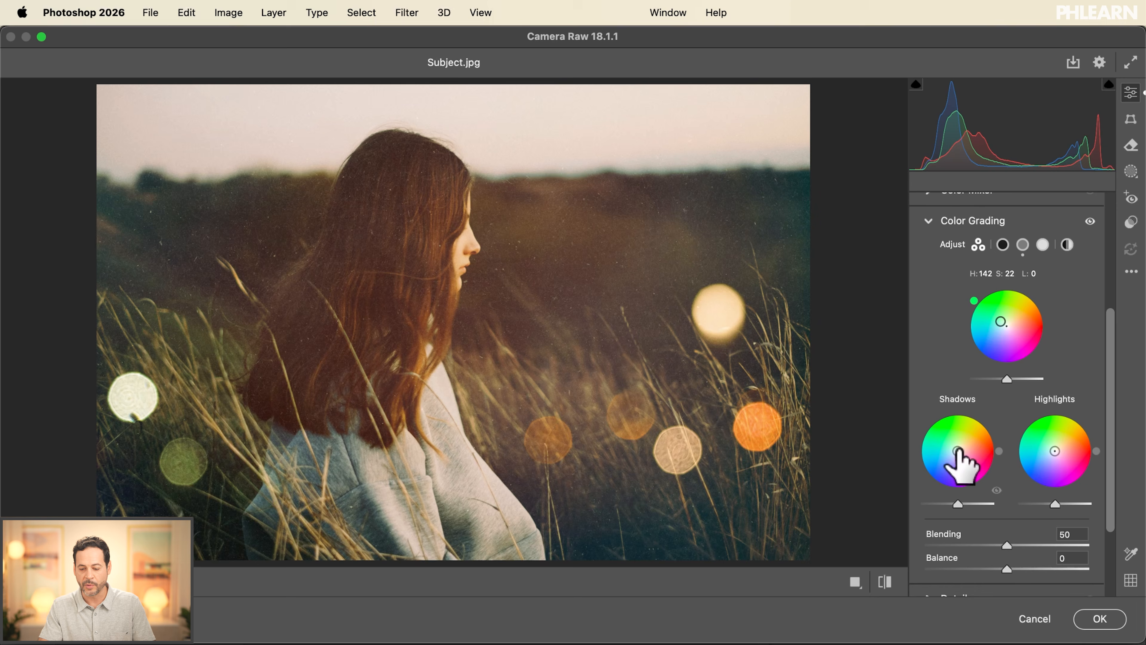
drag(958, 450, 967, 454)
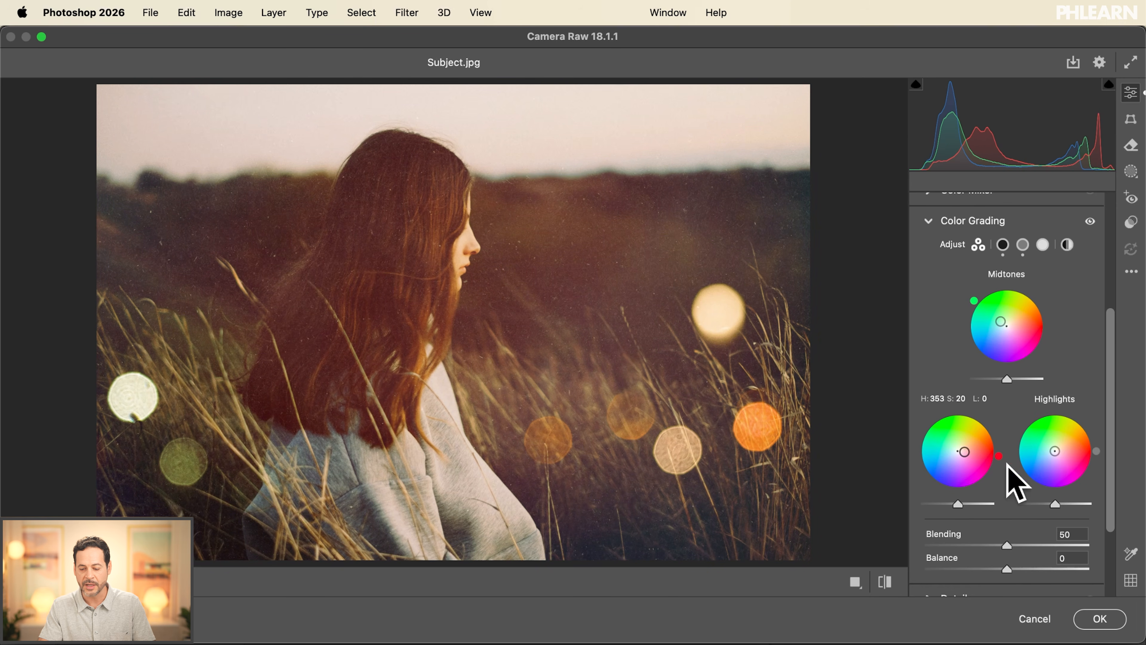
drag(1055, 451, 1027, 450)
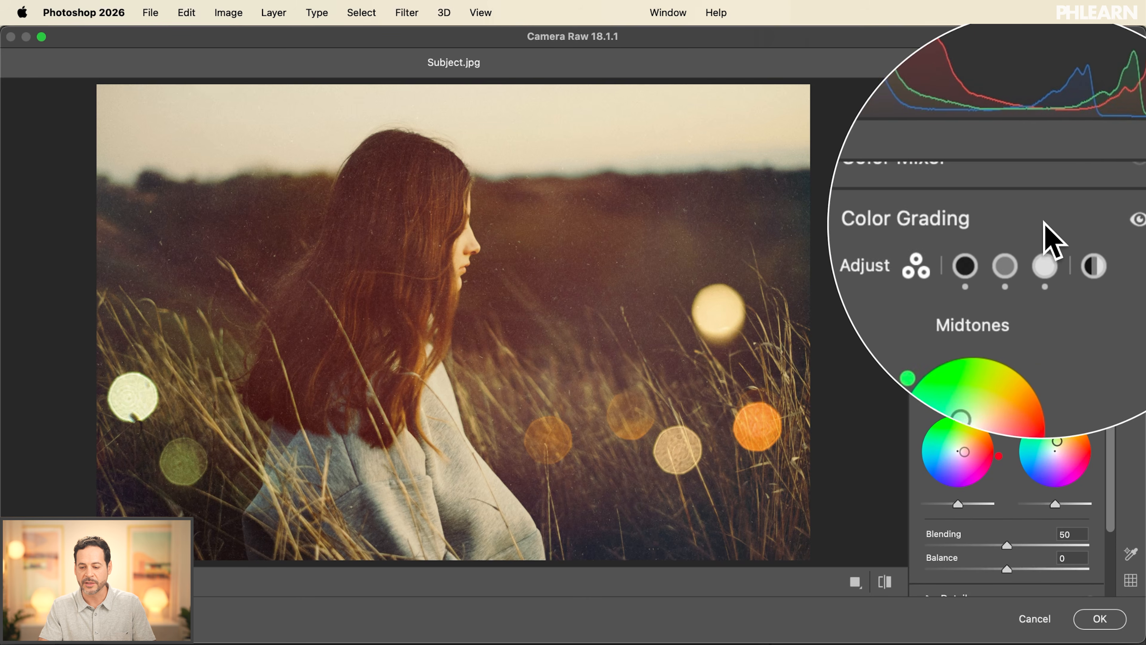
Compare the portrait with Color Grading off and on, and apply the Camera Raw Filter
click(1091, 221)
click(1090, 221)
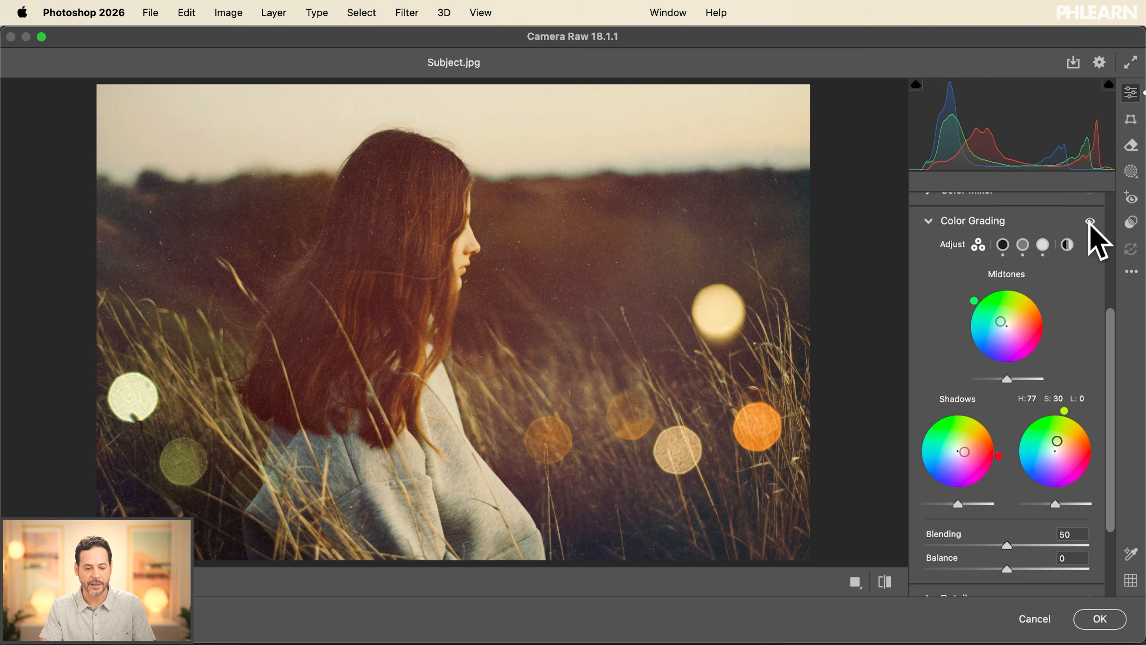
click(1090, 221)
click(1090, 221)
click(1094, 619)
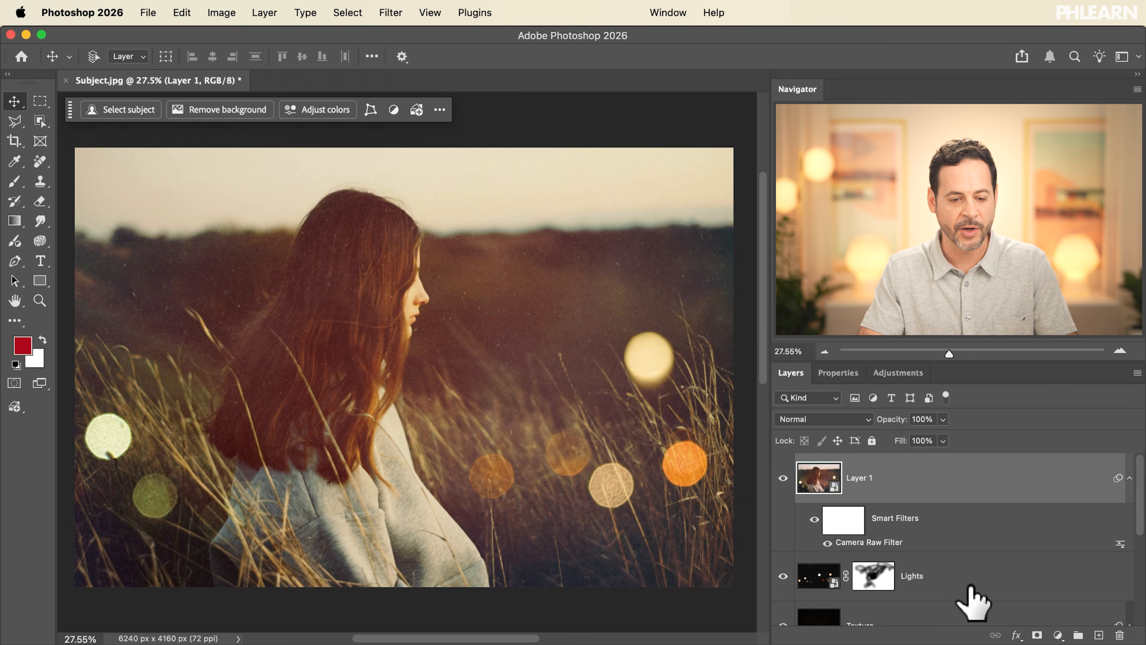
Collapse Layer 1's smart filters and hide every layer above the Background to view the original photo
scroll(605, 406, down, 1)
scroll(606, 411, left, 1)
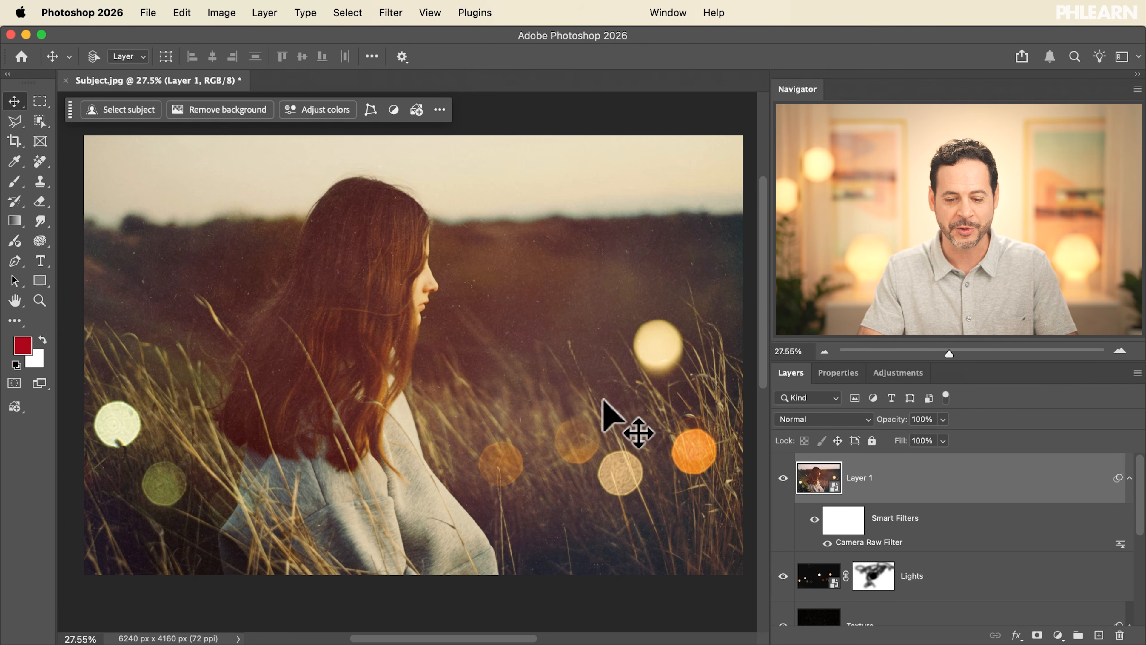
click(1127, 478)
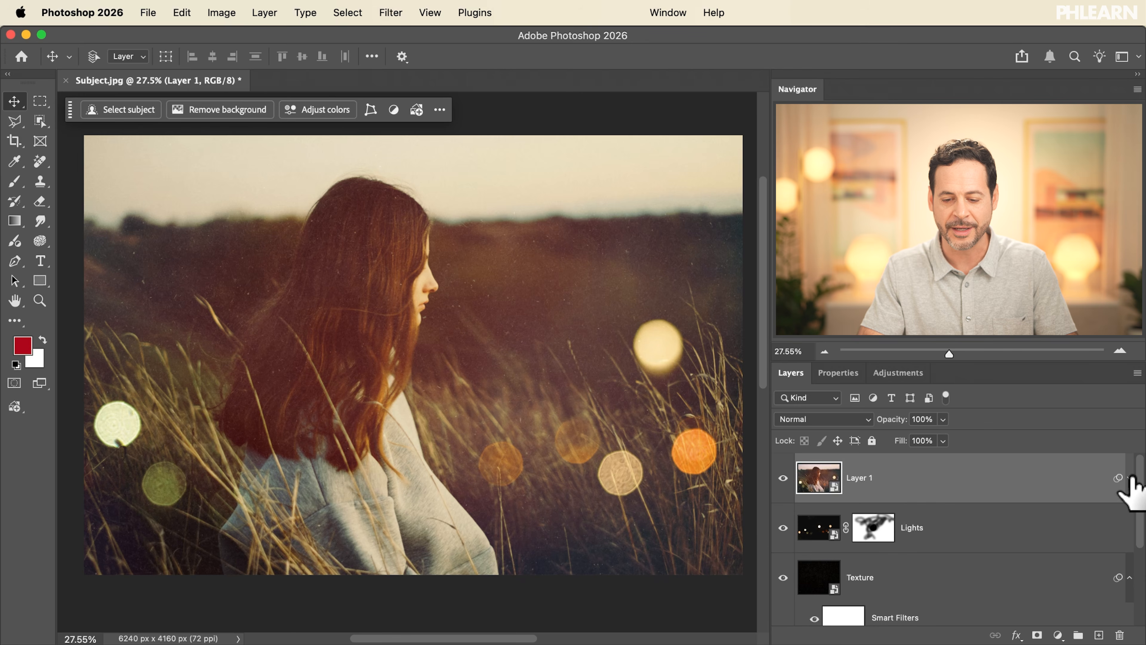
scroll(800, 485, down, 1)
drag(793, 474, 789, 565)
scroll(790, 564, down, 5)
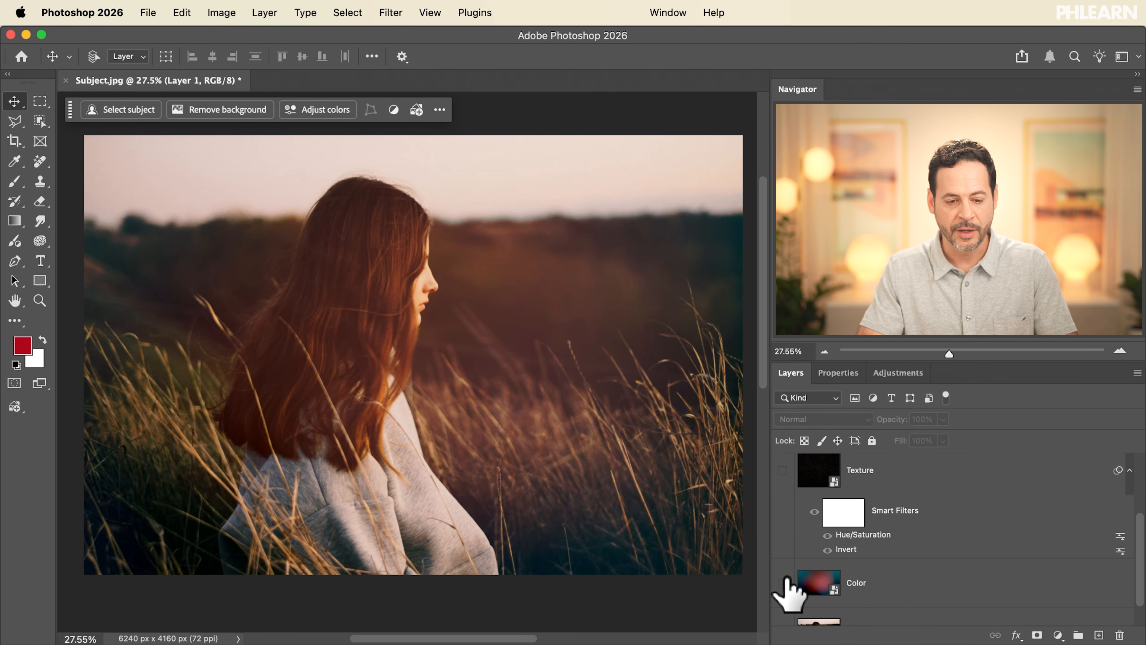
click(785, 582)
scroll(785, 593, down, 2)
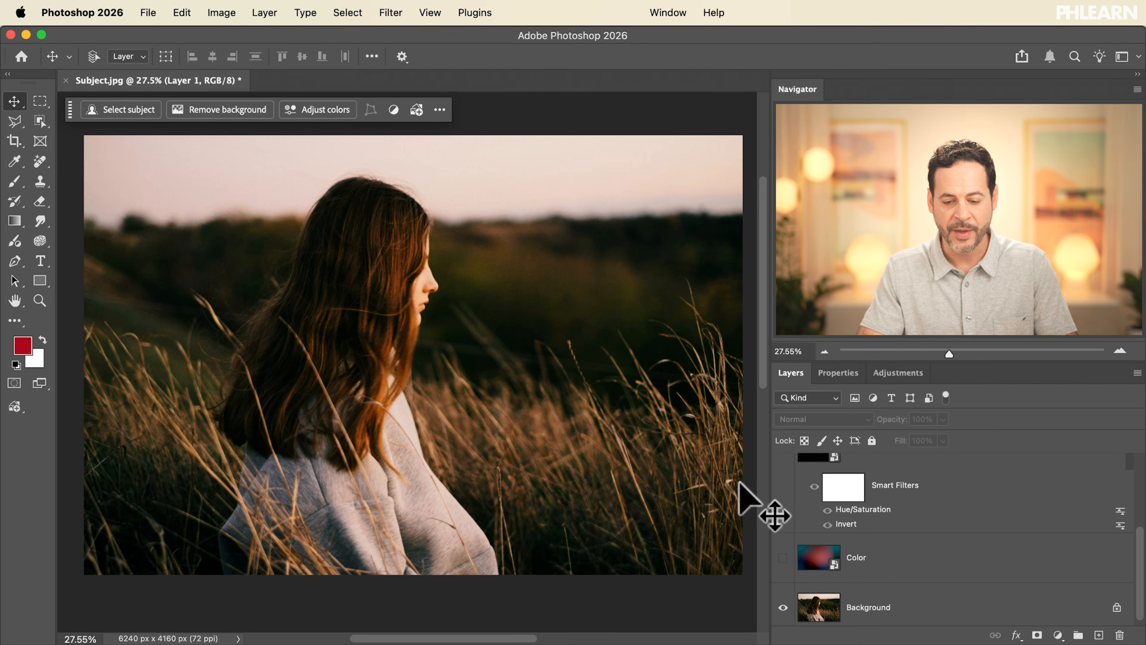
Show the Color, Texture and Lights layers again one at a time to review each layer's effect
click(784, 559)
scroll(787, 564, up, 4)
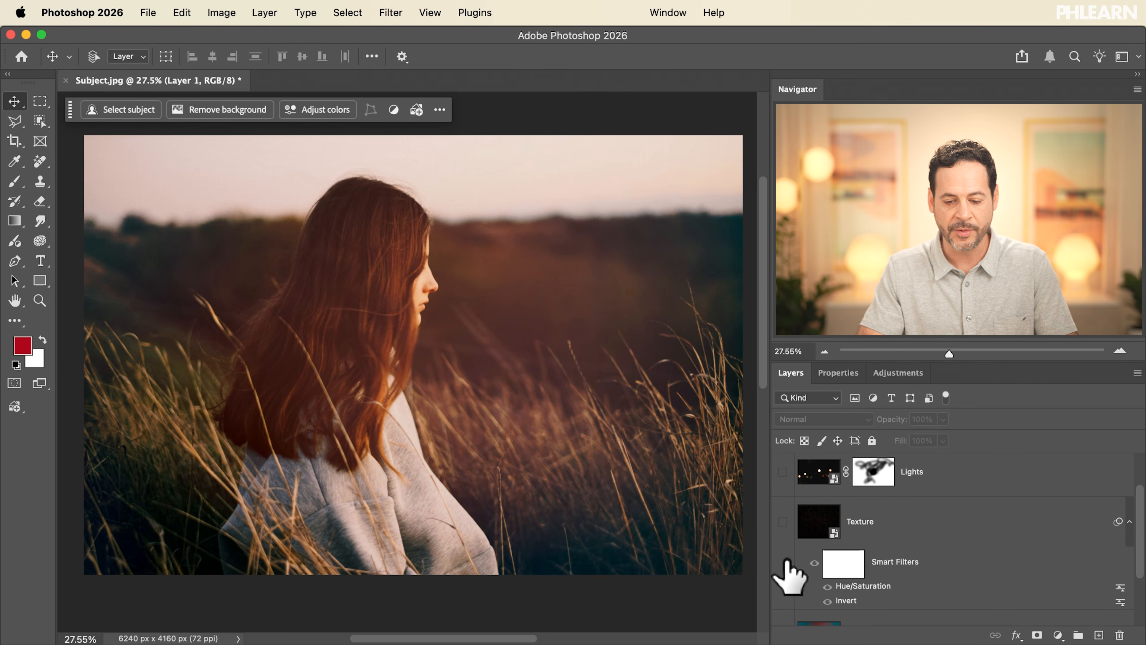
click(783, 522)
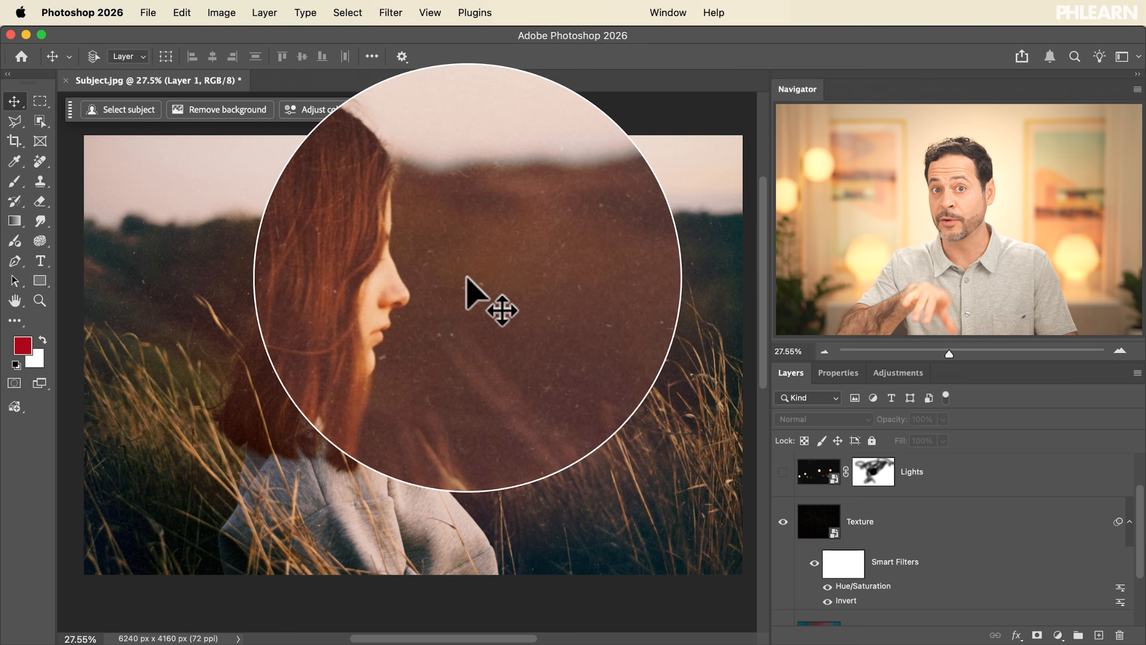
click(783, 471)
scroll(786, 484, up, 1)
scroll(785, 486, up, 2)
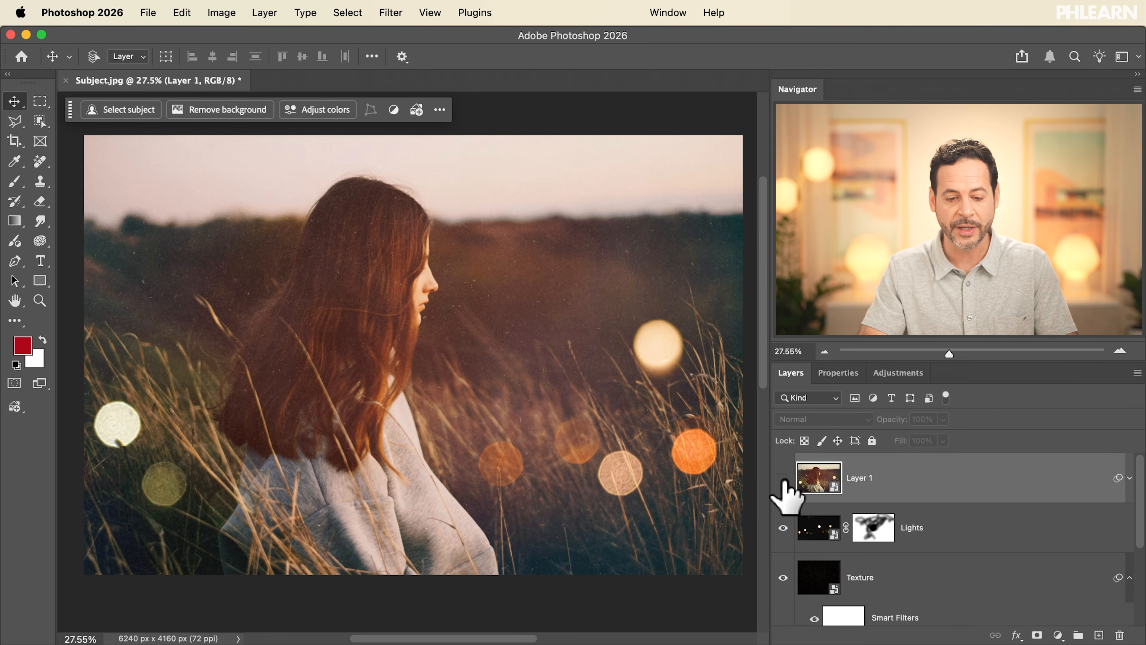